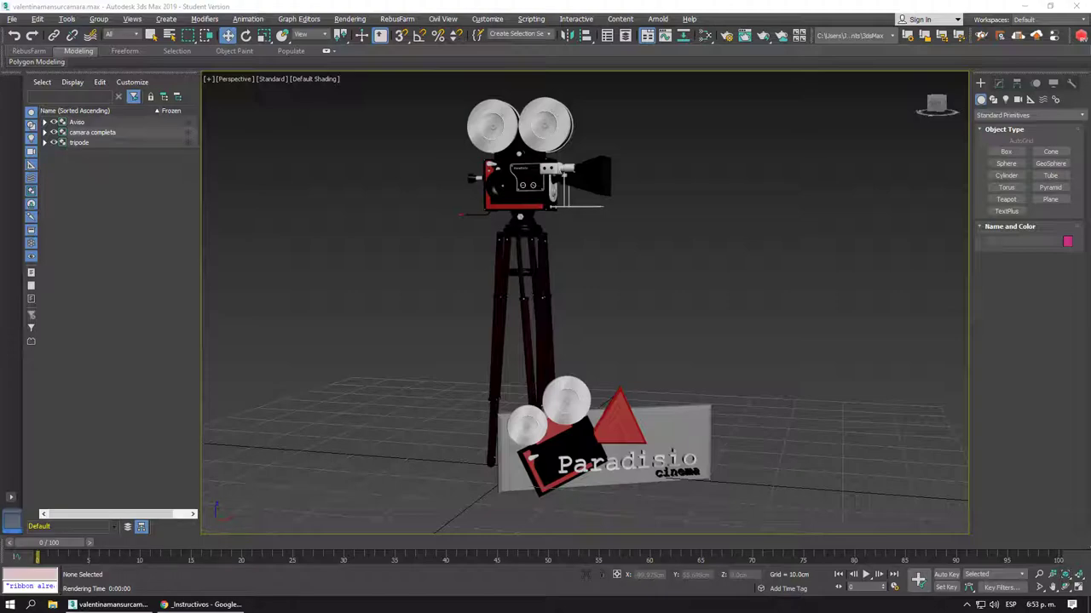
Bring the Chrome window with the assignment PDF in front of 3ds Max
{"action": "left_click", "coordinate": [181, 605]}
Highlight the modelling requirements: 10 herramientas vistas, extrude, sweep, loft, and proboolean
{"action": "scroll", "coordinate": [512, 177], "scroll_direction": "up", "scroll_amount": 3}
{"action": "scroll", "coordinate": [477, 204], "scroll_direction": "up", "scroll_amount": 3}
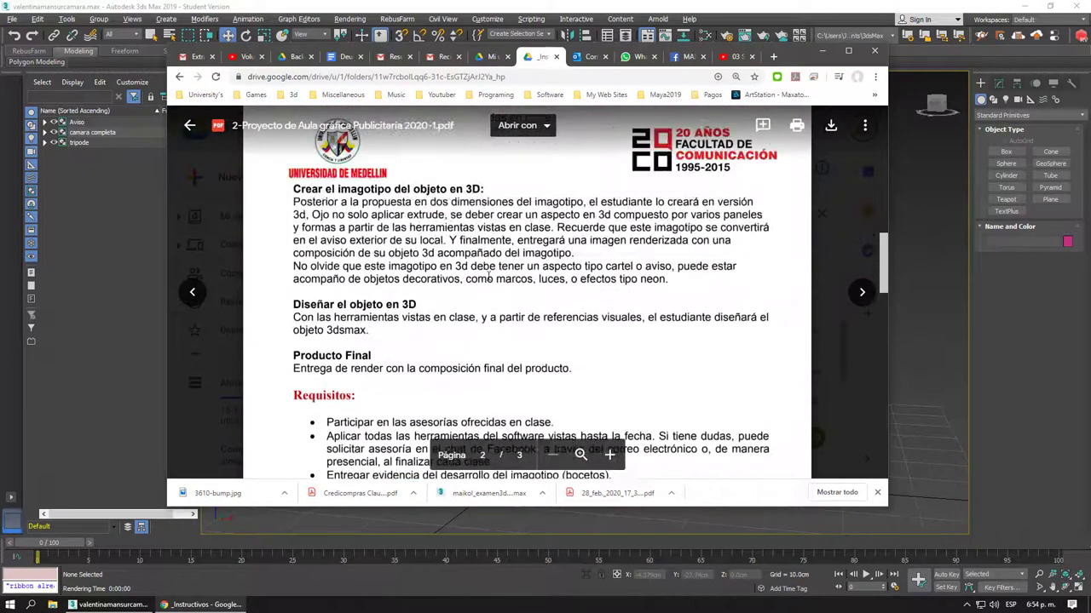
{"action": "scroll", "coordinate": [426, 247], "scroll_direction": "up", "scroll_amount": 2}
{"action": "scroll", "coordinate": [389, 280], "scroll_direction": "up", "scroll_amount": 3}
{"action": "scroll", "coordinate": [401, 281], "scroll_direction": "up", "scroll_amount": 3}
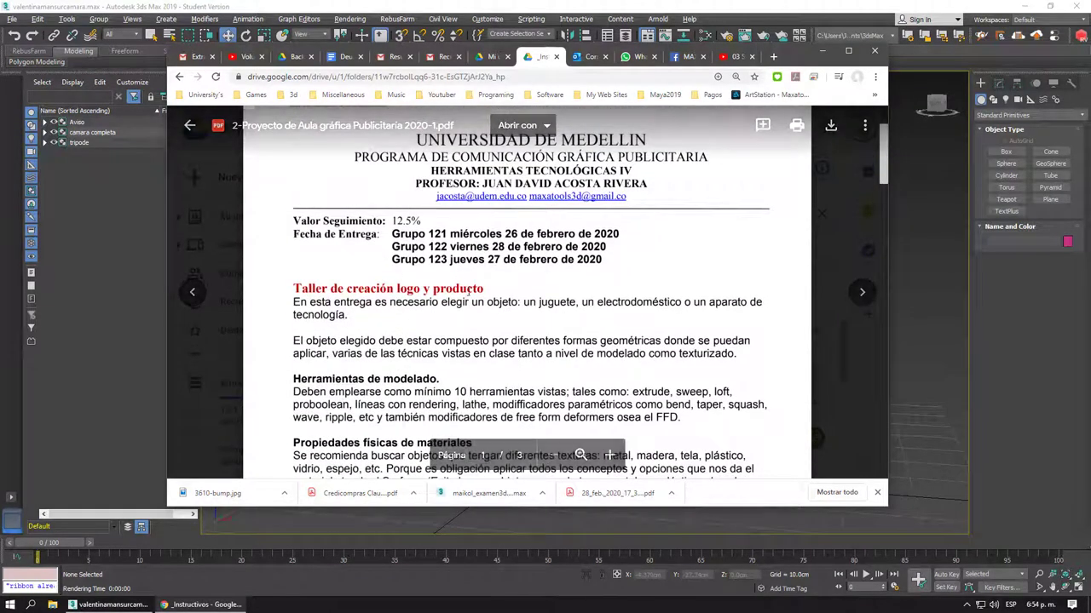
{"action": "scroll", "coordinate": [426, 281], "scroll_direction": "down", "scroll_amount": 2}
{"action": "scroll", "coordinate": [401, 247], "scroll_direction": "down", "scroll_amount": 1}
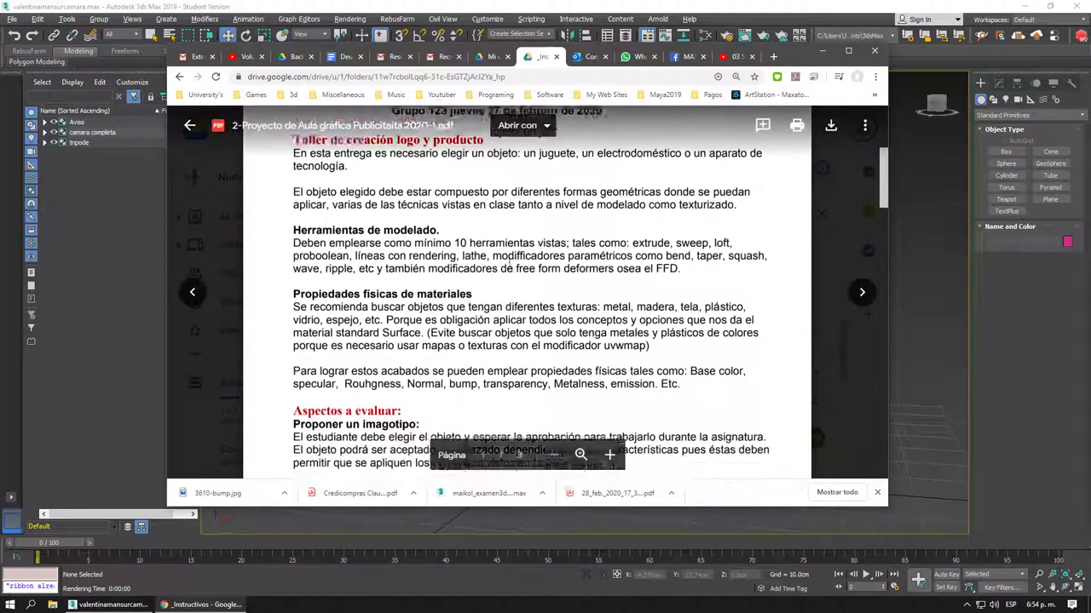
{"action": "left_click_drag", "start_coordinate": [452, 220], "coordinate": [569, 221]}
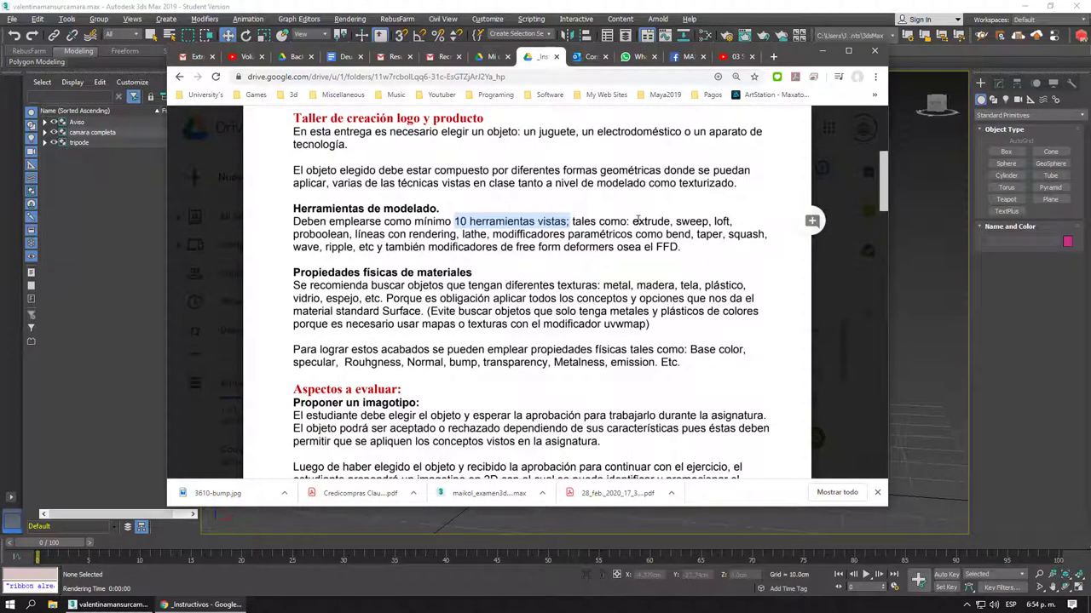
{"action": "left_click_drag", "start_coordinate": [632, 220], "coordinate": [731, 222]}
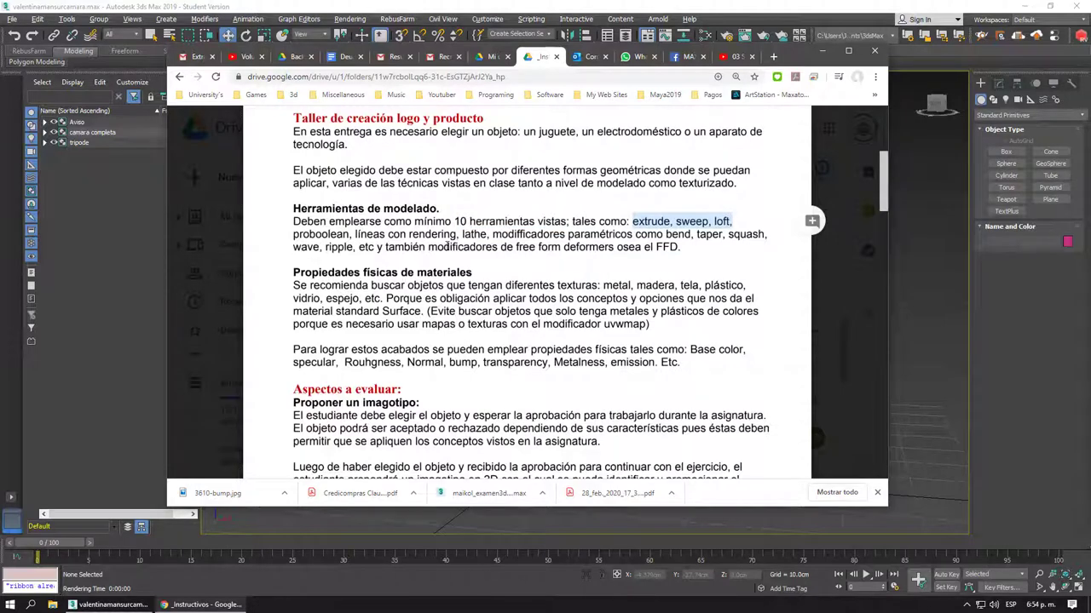
{"action": "triple_click", "coordinate": [345, 232]}
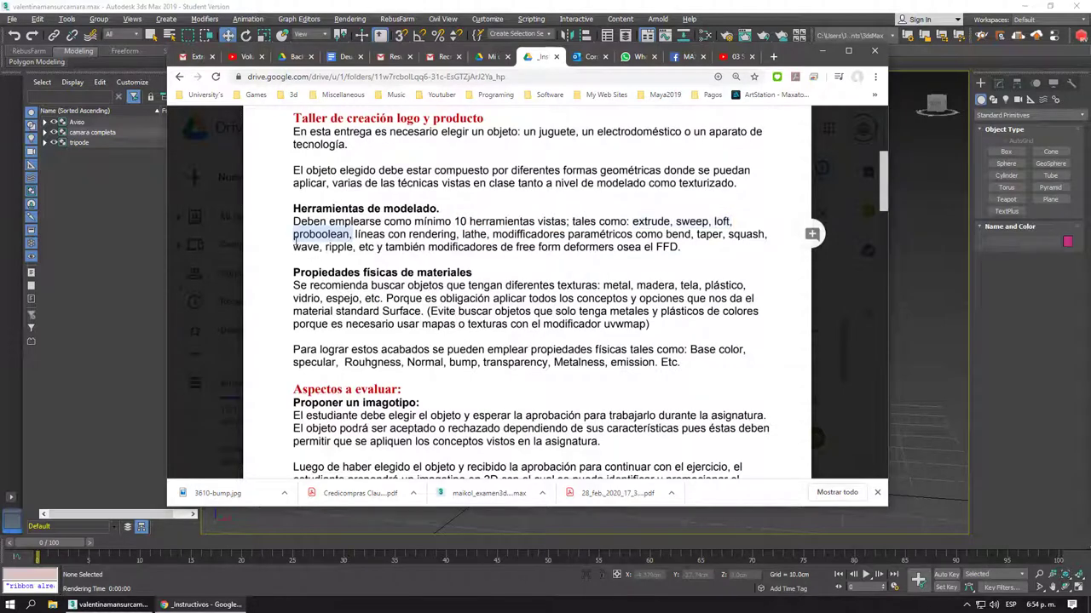
{"action": "left_click", "coordinate": [294, 233]}
{"action": "left_click_drag", "start_coordinate": [294, 233], "coordinate": [351, 235]}
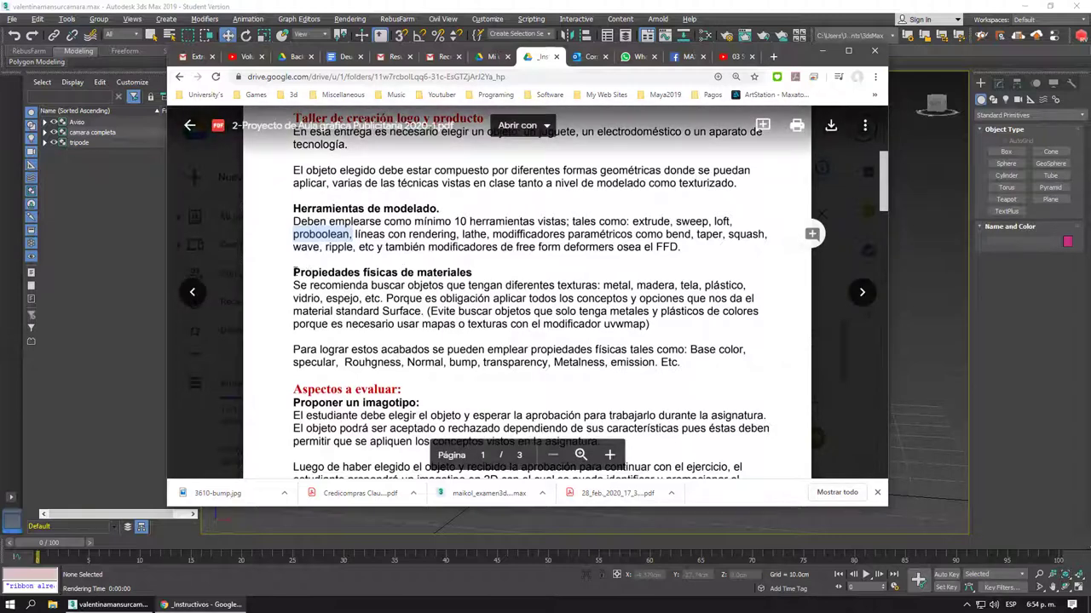
Highlight the Propiedades físicas de materiales section: espejo, standard, texturas: metal, madera
{"action": "triple_click", "coordinate": [382, 273]}
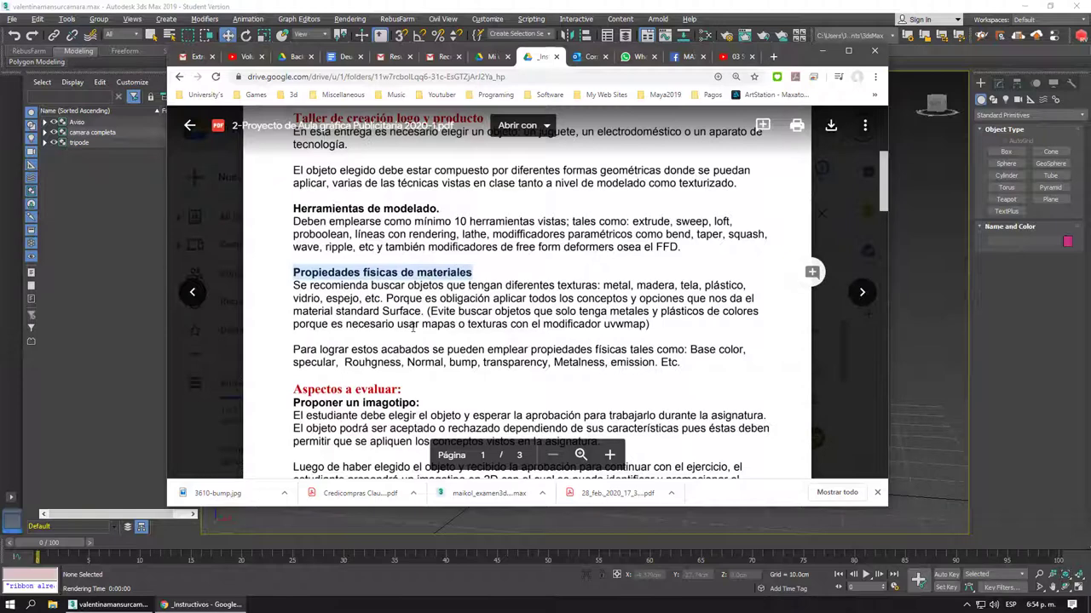
{"action": "double_click", "coordinate": [344, 299]}
{"action": "double_click", "coordinate": [358, 311]}
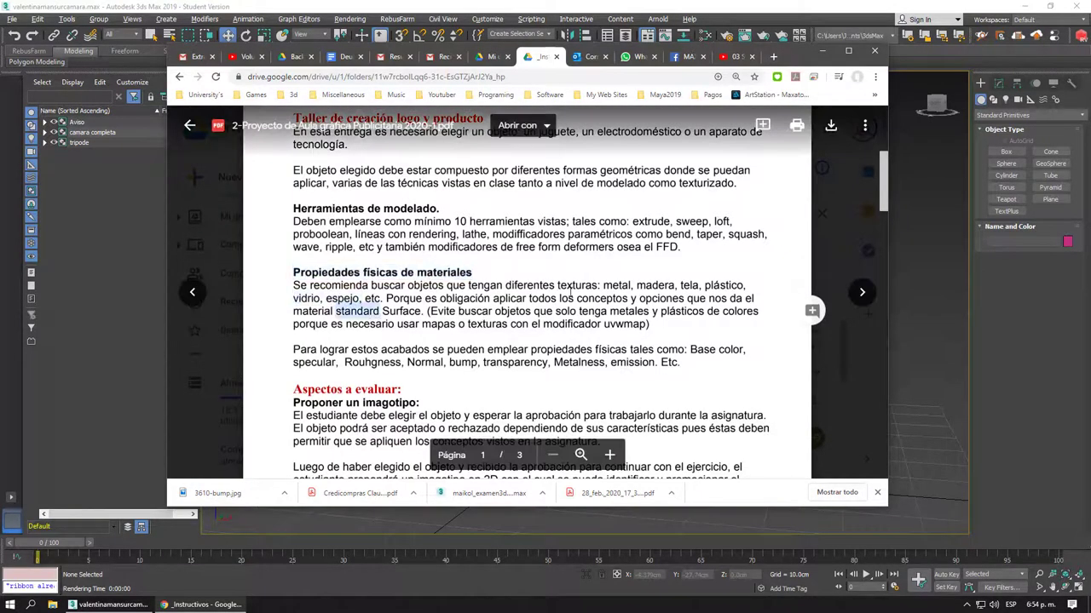
{"action": "scroll", "coordinate": [673, 285], "scroll_direction": "down", "scroll_amount": 1}
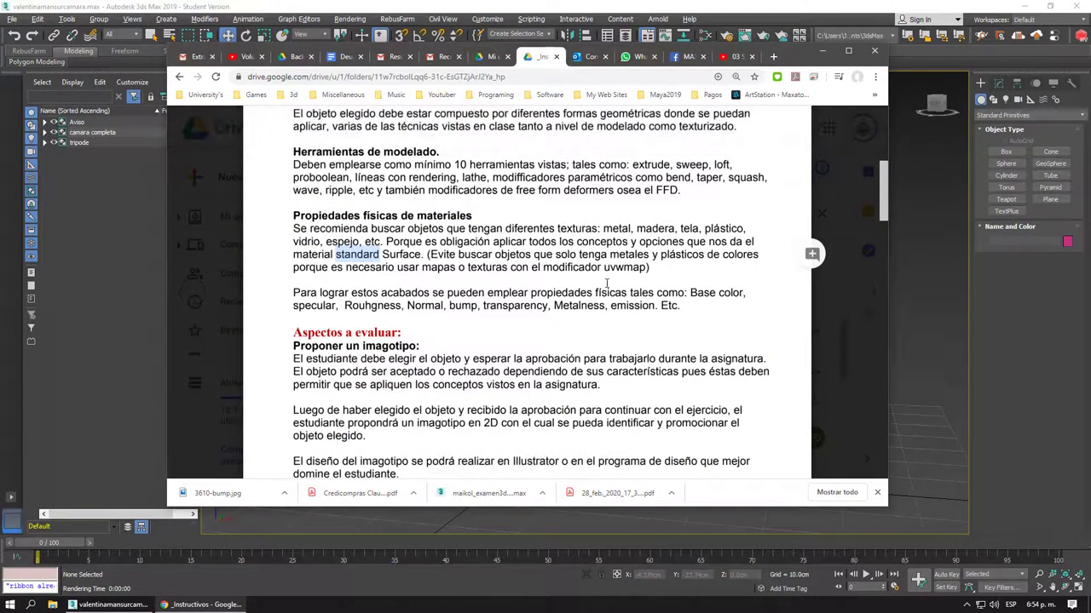
{"action": "left_click_drag", "start_coordinate": [559, 230], "coordinate": [632, 230]}
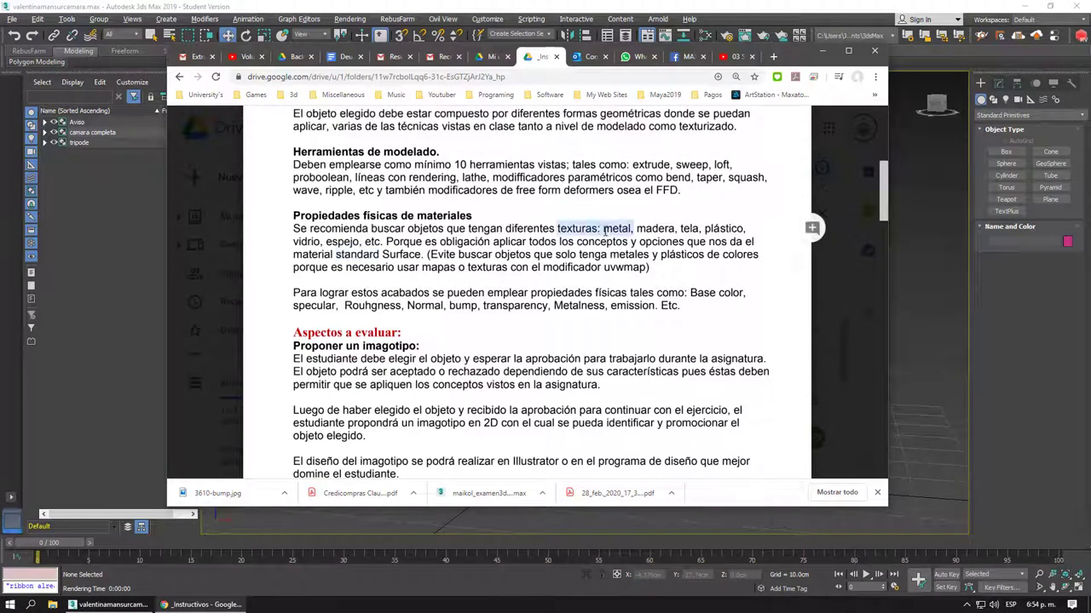
{"action": "left_click_drag", "start_coordinate": [558, 230], "coordinate": [632, 230]}
{"action": "left_click", "coordinate": [583, 230]}
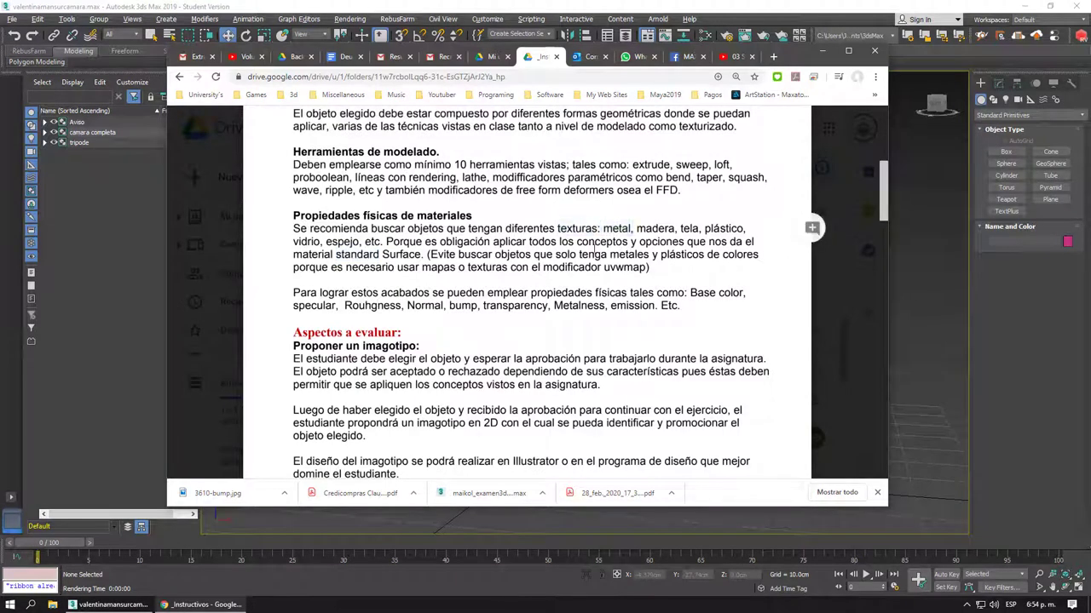
{"action": "double_click", "coordinate": [675, 228]}
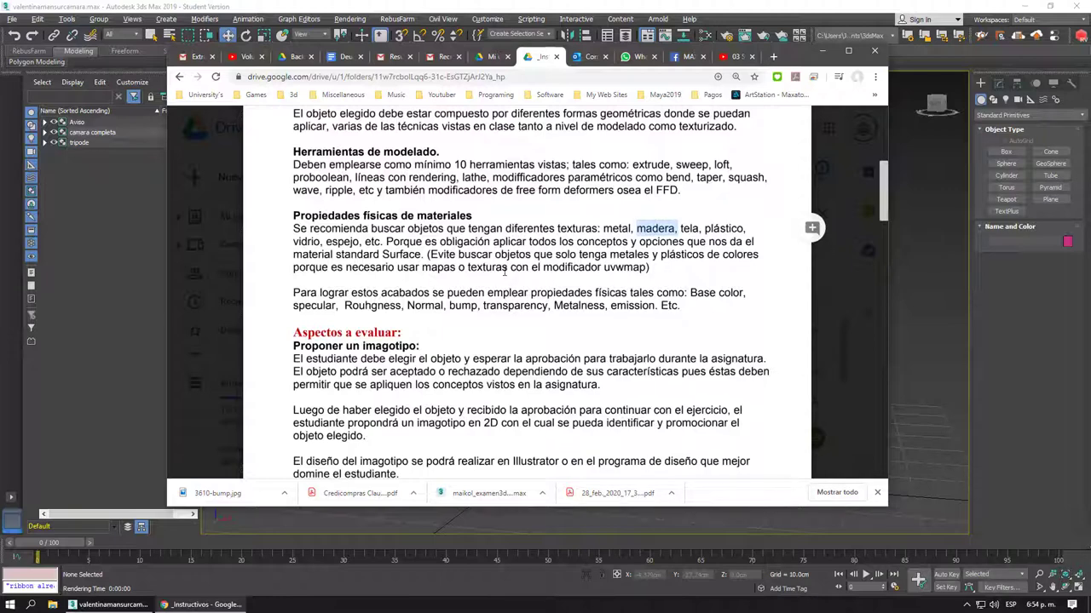
Highlight the Aspectos a evaluar criteria and 'un imagotipo en 2D', then scroll to page 2
{"action": "scroll", "coordinate": [506, 275], "scroll_direction": "down", "scroll_amount": 1}
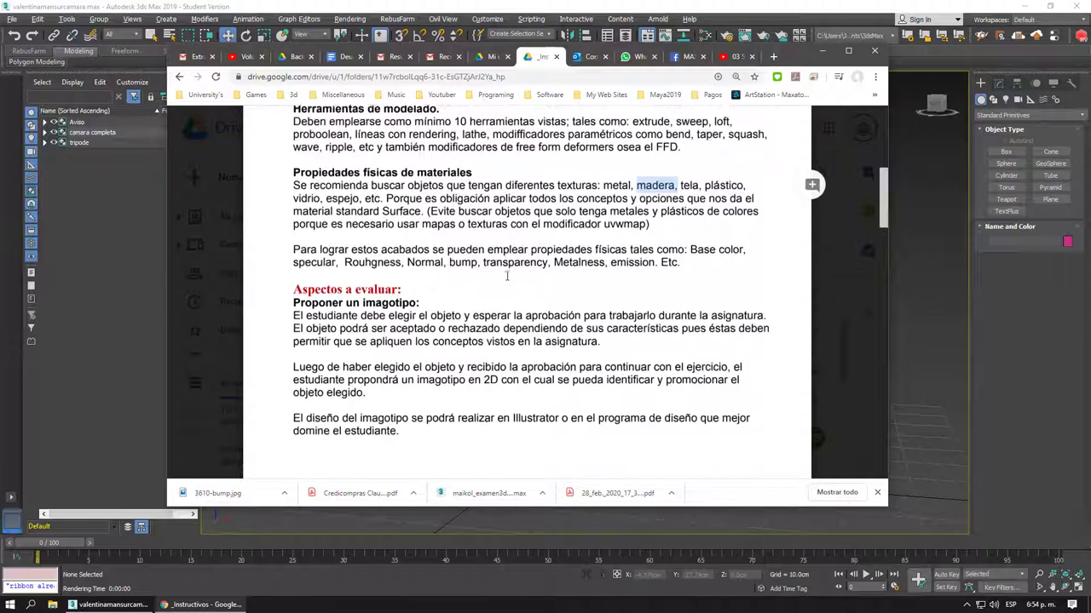
{"action": "left_click_drag", "start_coordinate": [680, 249], "coordinate": [293, 249]}
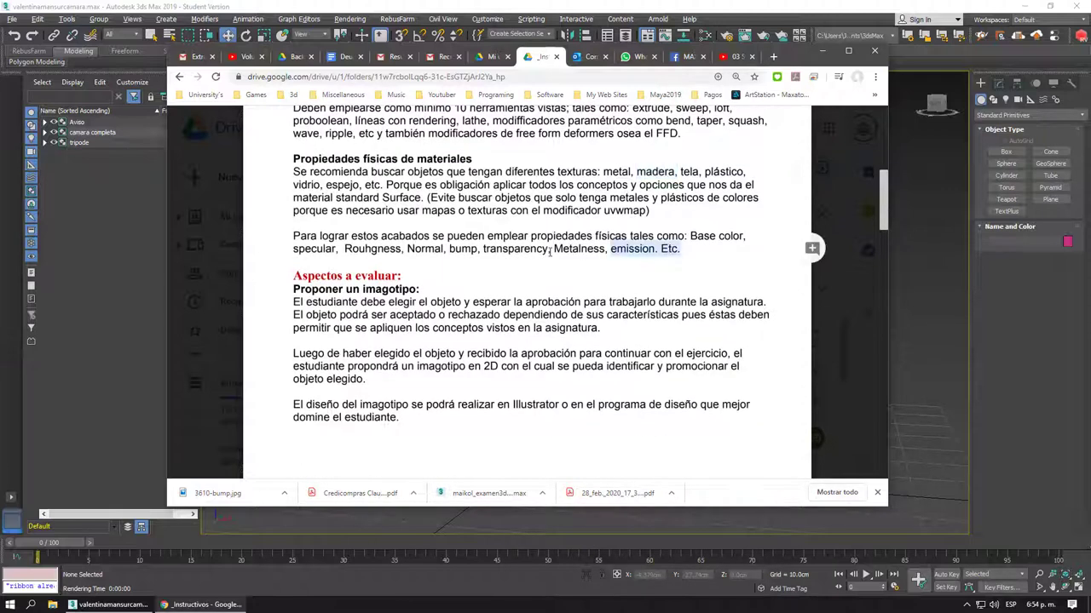
{"action": "triple_click", "coordinate": [389, 277]}
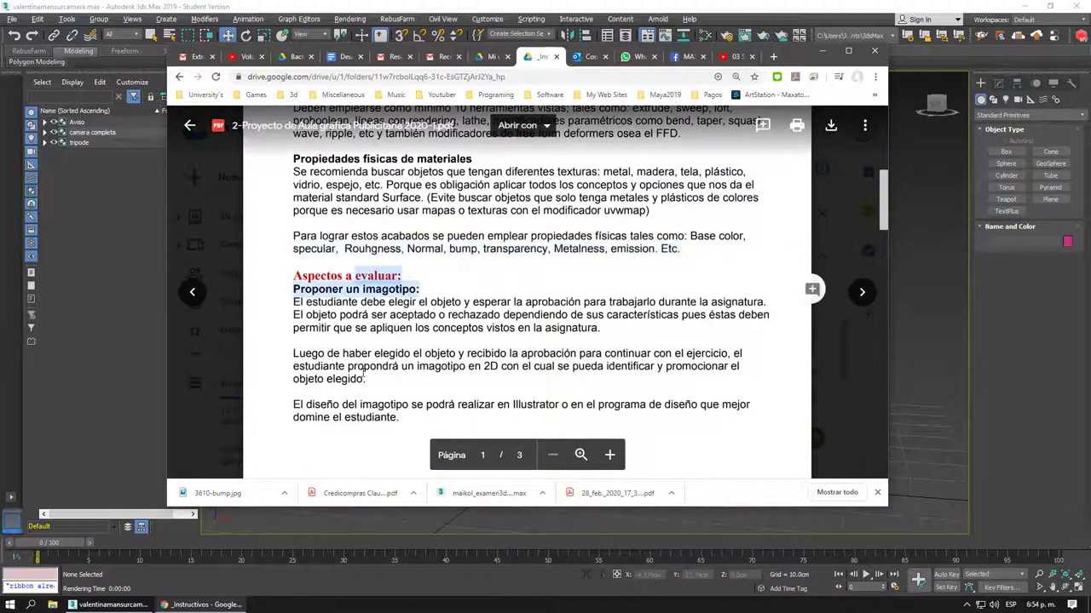
{"action": "left_click", "coordinate": [358, 358]}
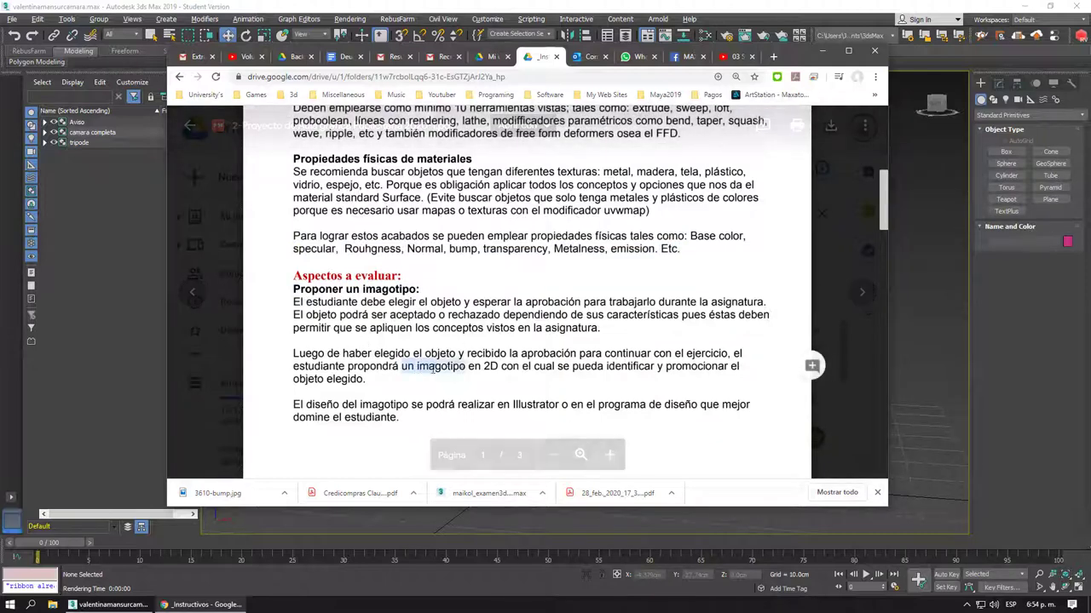
{"action": "left_click_drag", "start_coordinate": [401, 366], "coordinate": [498, 366]}
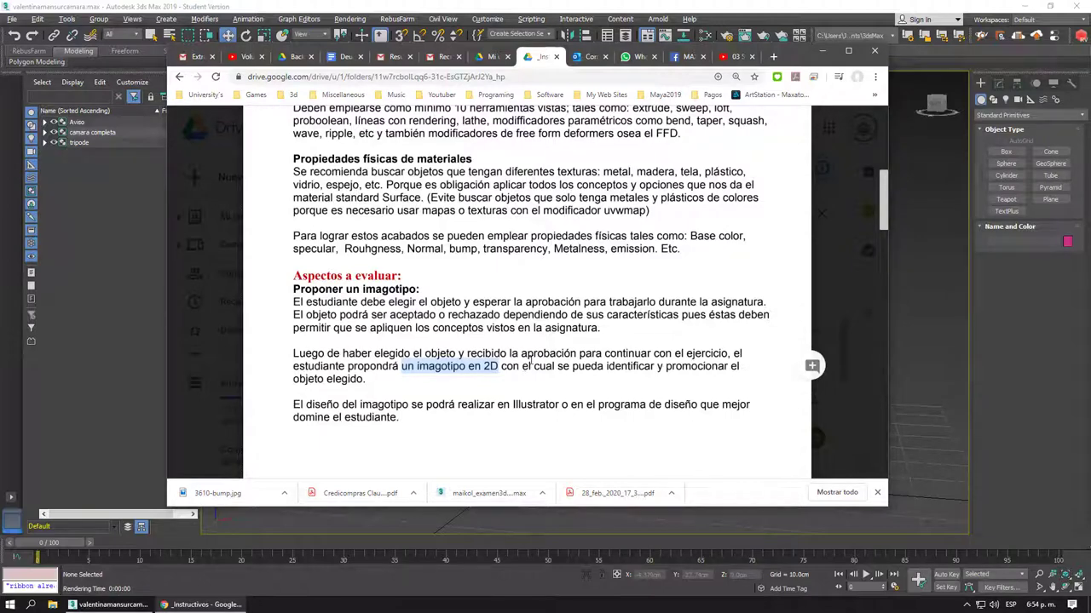
{"action": "scroll", "coordinate": [532, 361], "scroll_direction": "down", "scroll_amount": 1}
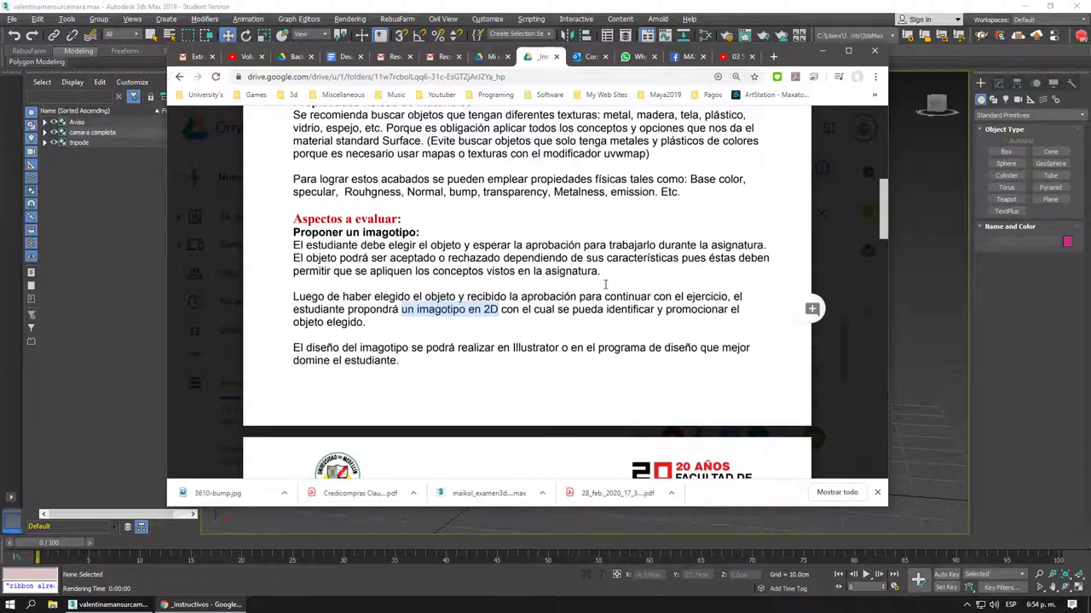
{"action": "scroll", "coordinate": [484, 321], "scroll_direction": "down", "scroll_amount": 1}
{"action": "scroll", "coordinate": [484, 321], "scroll_direction": "down", "scroll_amount": 1}
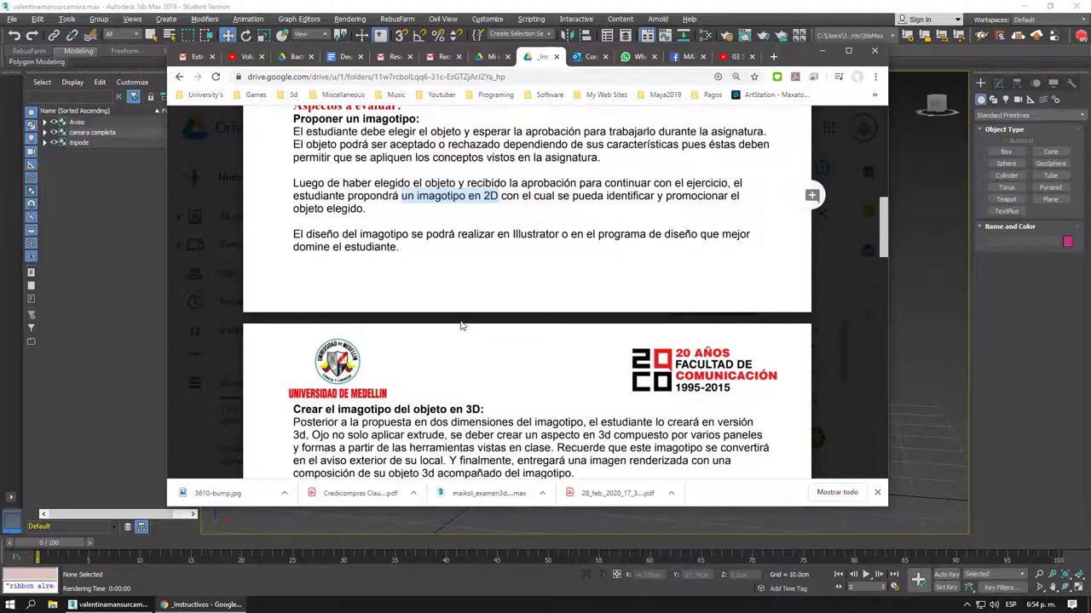
Scroll the PDF back up to reread page 1
{"action": "scroll", "coordinate": [437, 243], "scroll_direction": "down", "scroll_amount": 1}
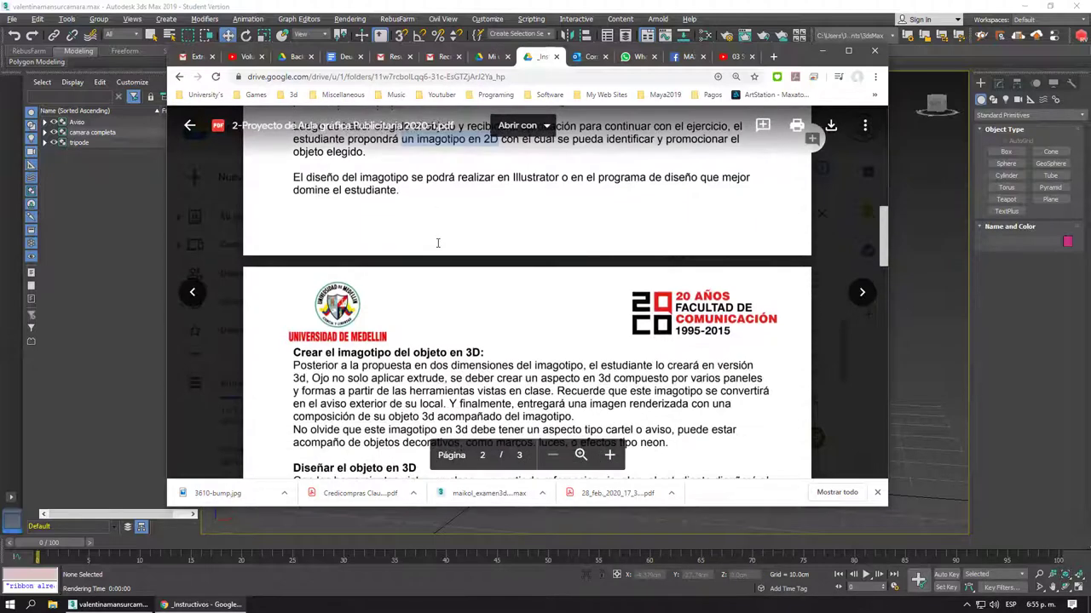
{"action": "scroll", "coordinate": [437, 243], "scroll_direction": "up", "scroll_amount": 1}
{"action": "scroll", "coordinate": [437, 244], "scroll_direction": "down", "scroll_amount": 2}
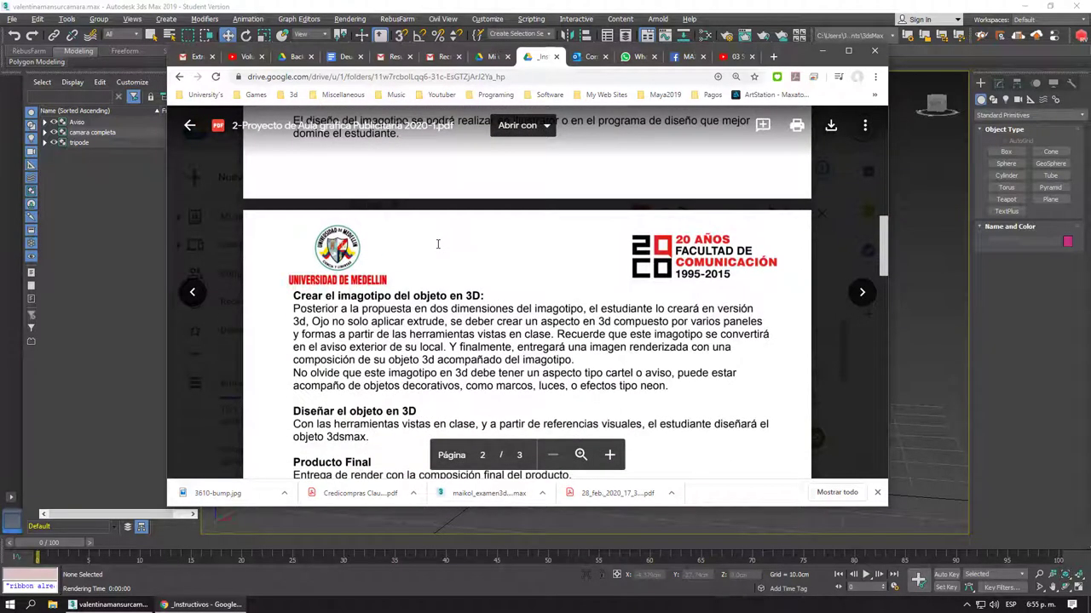
{"action": "scroll", "coordinate": [437, 245], "scroll_direction": "down", "scroll_amount": 2}
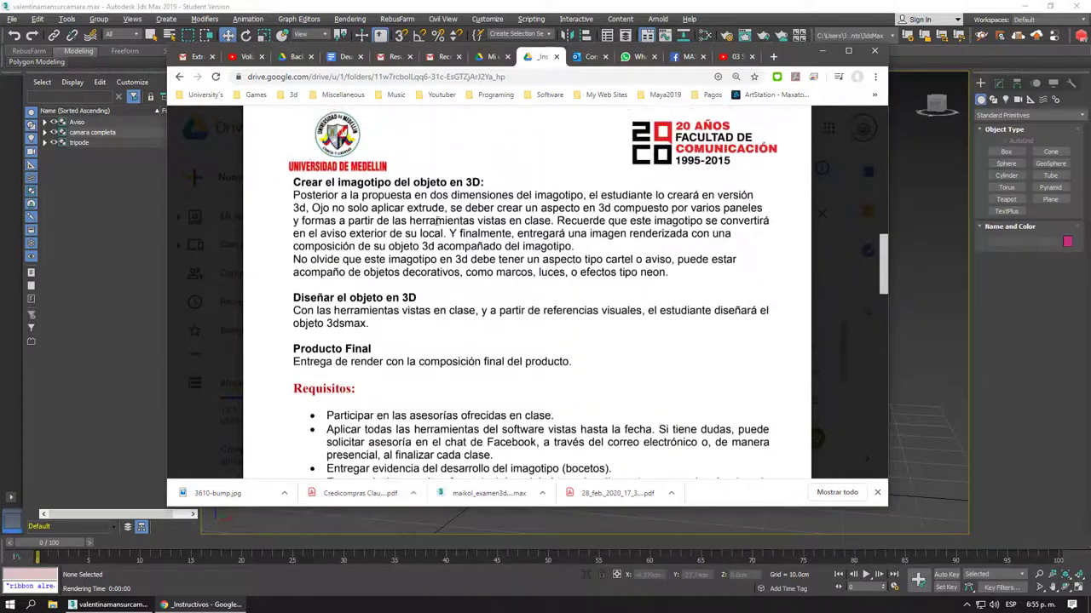
{"action": "scroll", "coordinate": [429, 219], "scroll_direction": "up", "scroll_amount": 7}
{"action": "scroll", "coordinate": [437, 220], "scroll_direction": "up", "scroll_amount": 1}
{"action": "scroll", "coordinate": [437, 220], "scroll_direction": "up", "scroll_amount": 2}
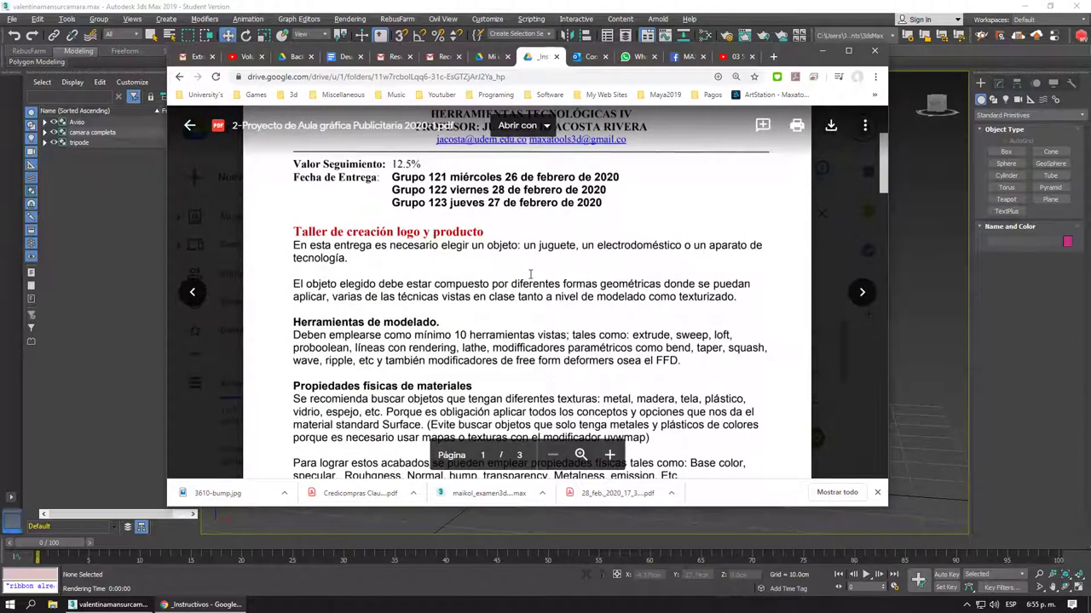
Scroll down through page 2 to the Requisitos bullet list
{"action": "scroll", "coordinate": [586, 285], "scroll_direction": "down", "scroll_amount": 1}
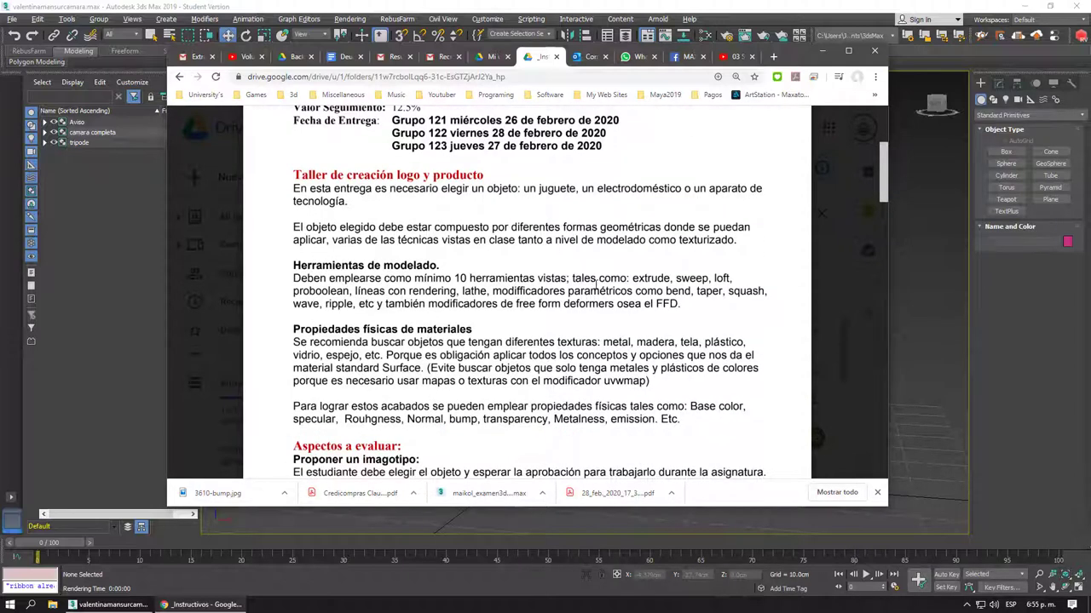
{"action": "scroll", "coordinate": [596, 282], "scroll_direction": "down", "scroll_amount": 3}
{"action": "scroll", "coordinate": [596, 282], "scroll_direction": "down", "scroll_amount": 4}
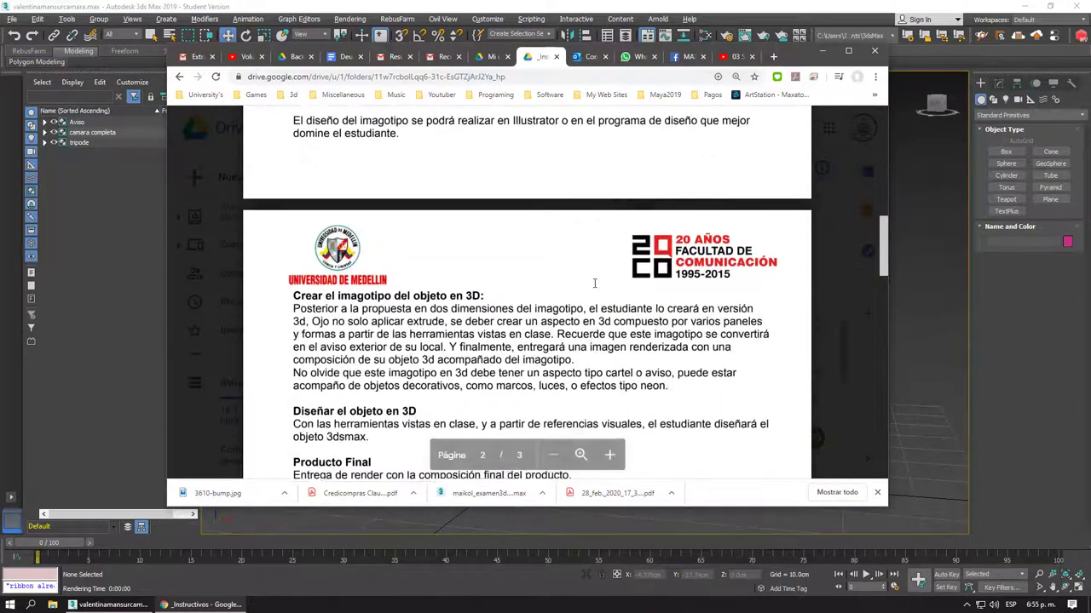
{"action": "scroll", "coordinate": [596, 282], "scroll_direction": "down", "scroll_amount": 5}
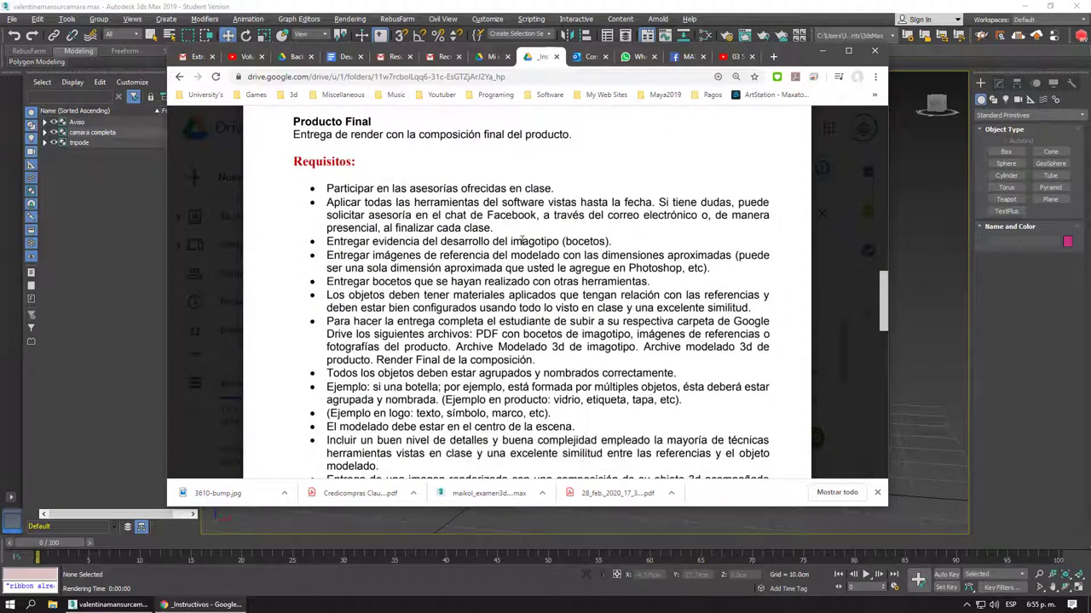
Highlight the reference-image and sketch requirements and the word 'dimensión'
{"action": "left_click_drag", "start_coordinate": [535, 272], "coordinate": [448, 271]}
{"action": "left_click", "coordinate": [448, 271]}
{"action": "double_click", "coordinate": [415, 268]}
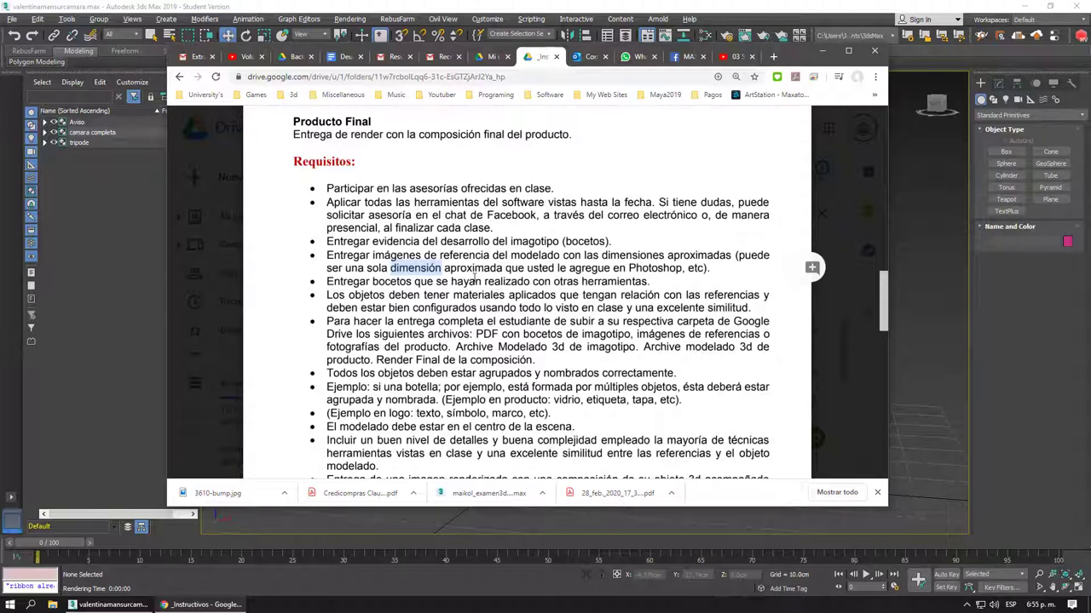
{"action": "left_click", "coordinate": [383, 322]}
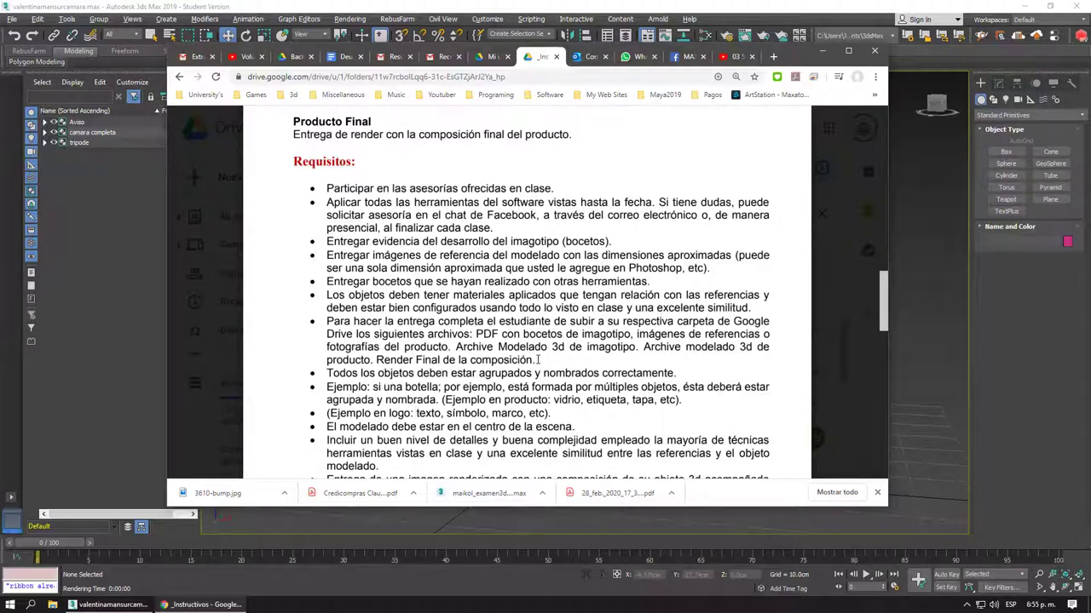
Mark the required 1920x1080 render resolution, then minimize the browser
{"action": "scroll", "coordinate": [537, 359], "scroll_direction": "down", "scroll_amount": 3}
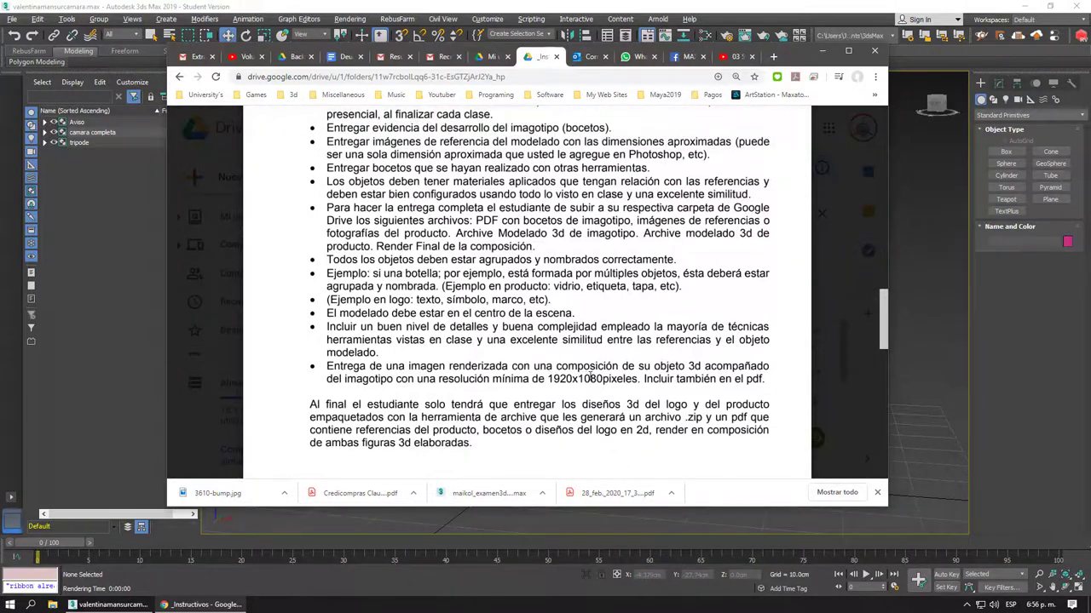
{"action": "double_click", "coordinate": [606, 379]}
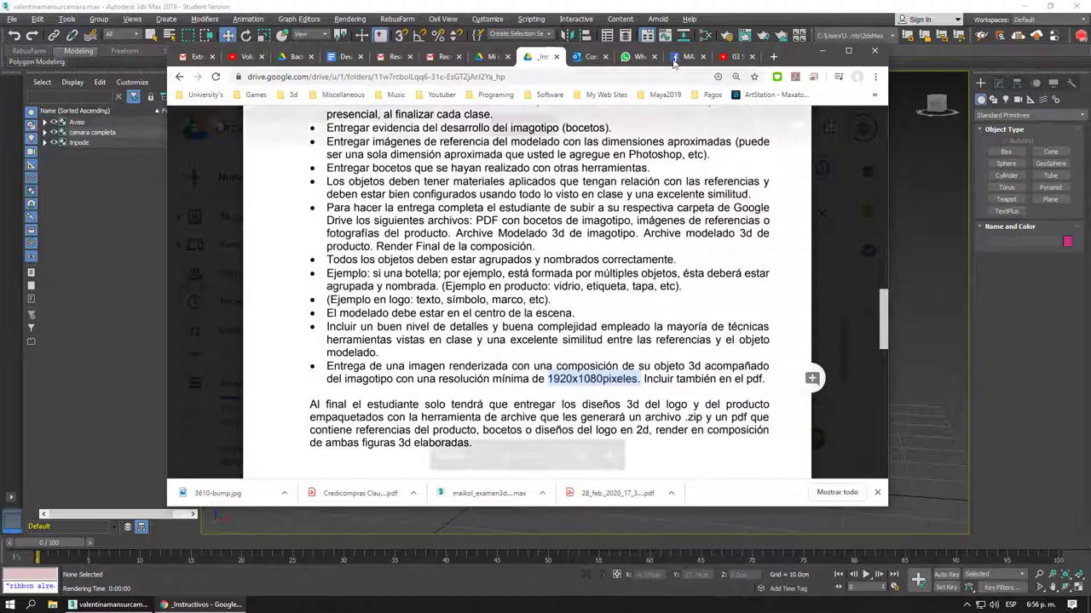
{"action": "left_click", "coordinate": [822, 51]}
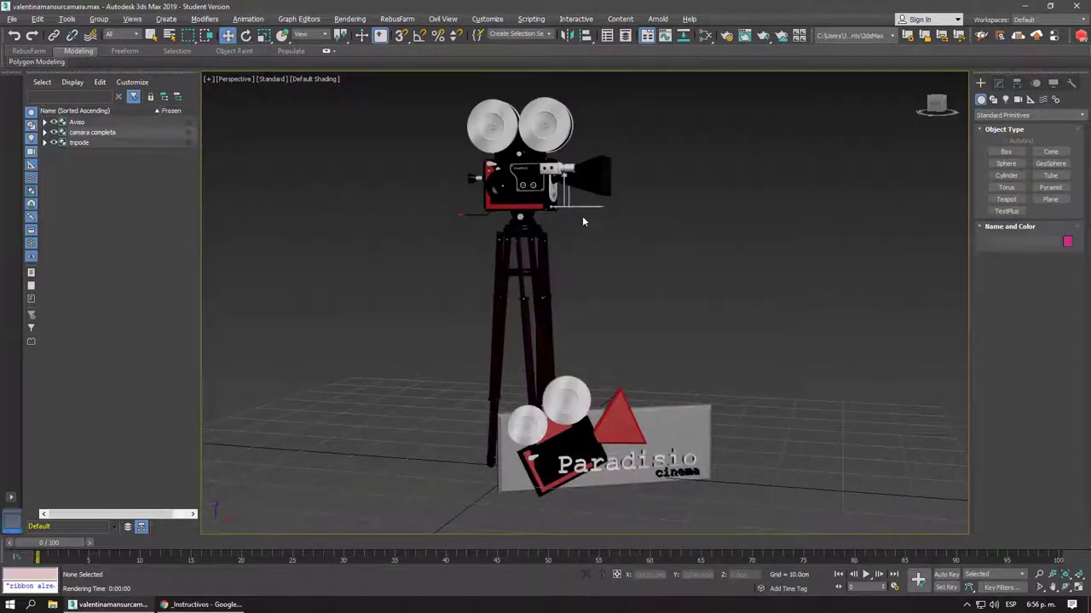
Open Render Setup and try the 640x480 output size preset
{"action": "left_click", "coordinate": [724, 39]}
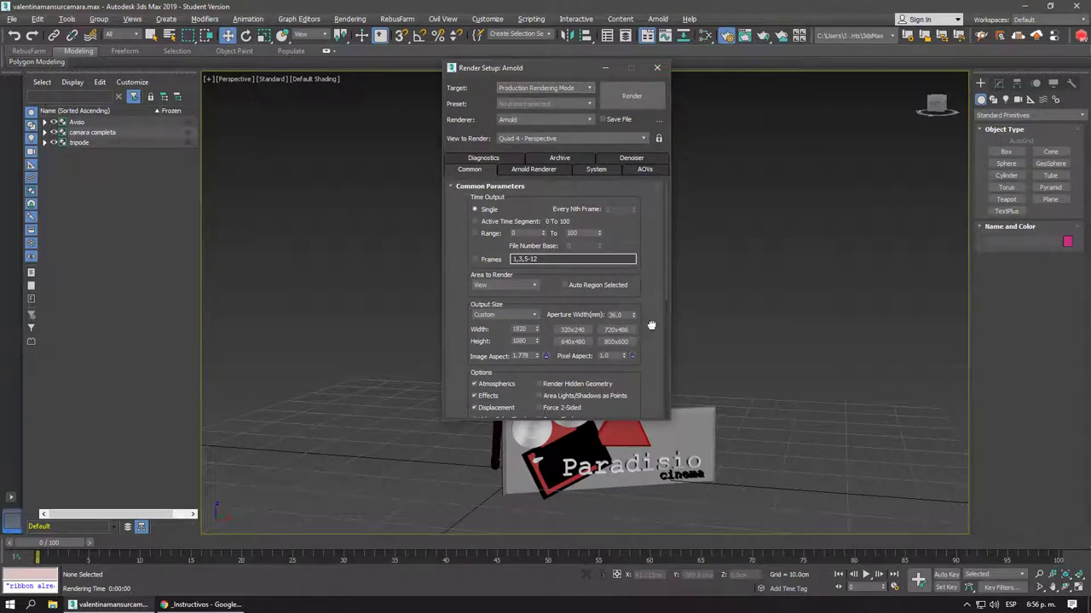
{"action": "scroll", "coordinate": [651, 325], "scroll_direction": "down", "scroll_amount": 2}
{"action": "left_click", "coordinate": [522, 269]}
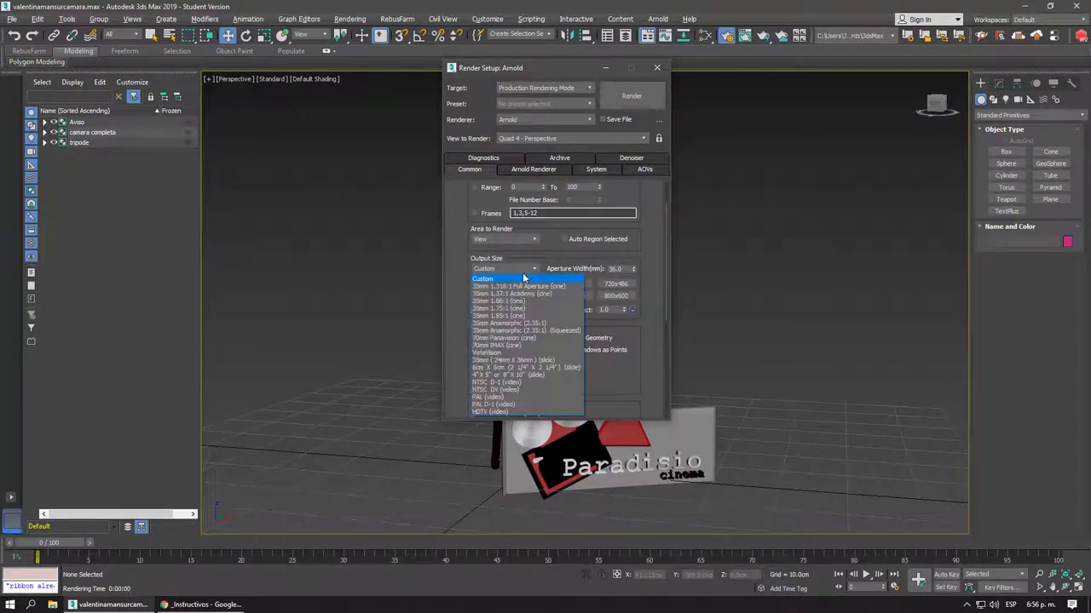
{"action": "left_click", "coordinate": [498, 280]}
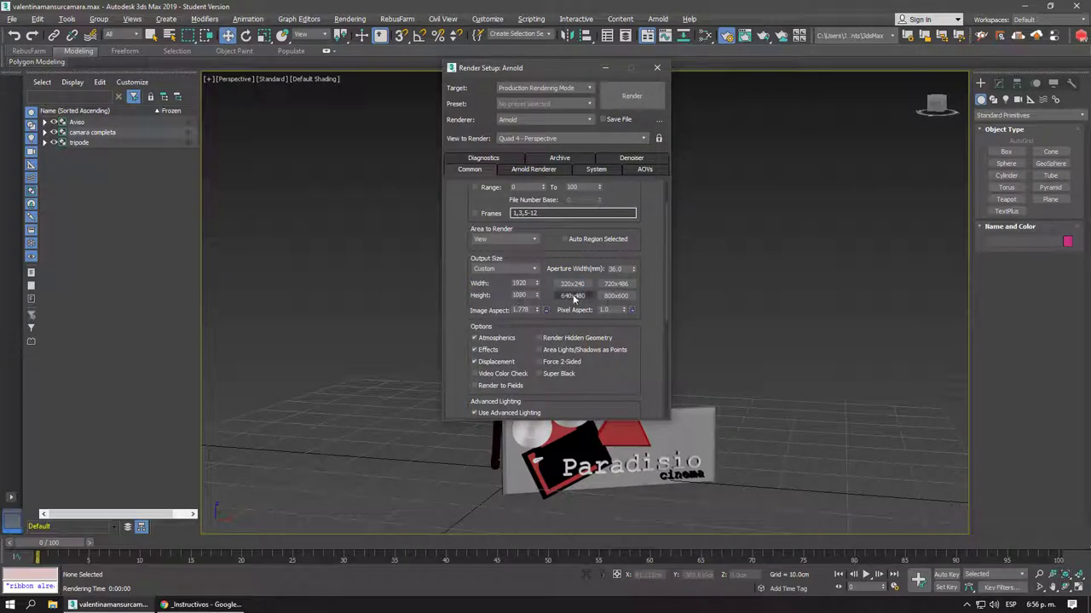
{"action": "left_click", "coordinate": [575, 297]}
{"action": "left_click", "coordinate": [520, 283]}
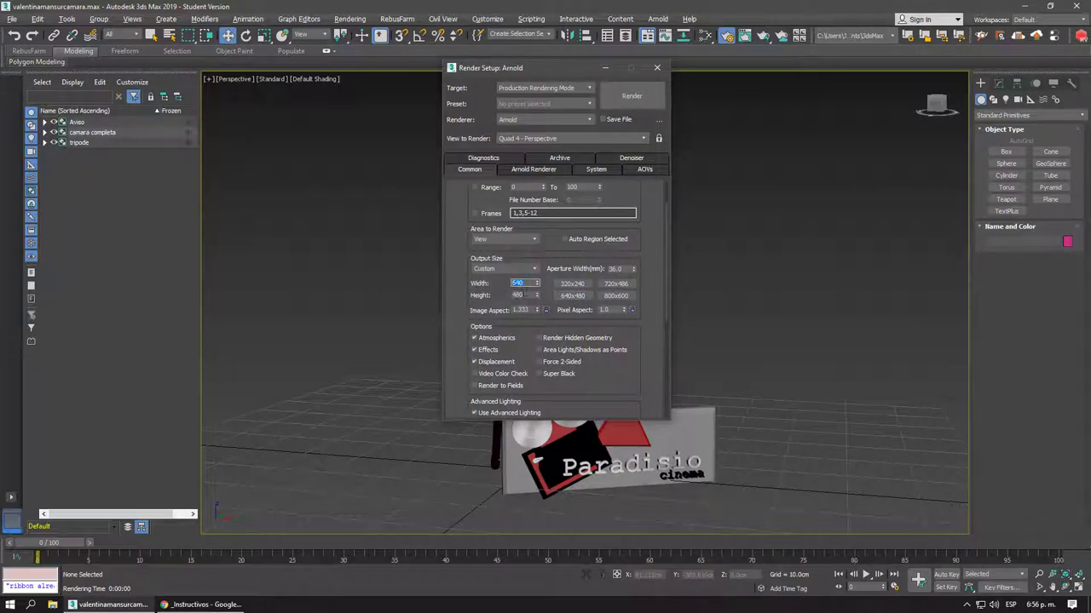
Set output width 1920 and height 1080, then choose the HDTV (video) format
{"action": "left_click", "coordinate": [520, 295]}
{"action": "left_click", "coordinate": [528, 283]}
{"action": "type", "text": "1920"}
{"action": "key", "text": "Tab"}
{"action": "type", "text": "1080"}
{"action": "key", "text": "Return"}
{"action": "left_click", "coordinate": [537, 269]}
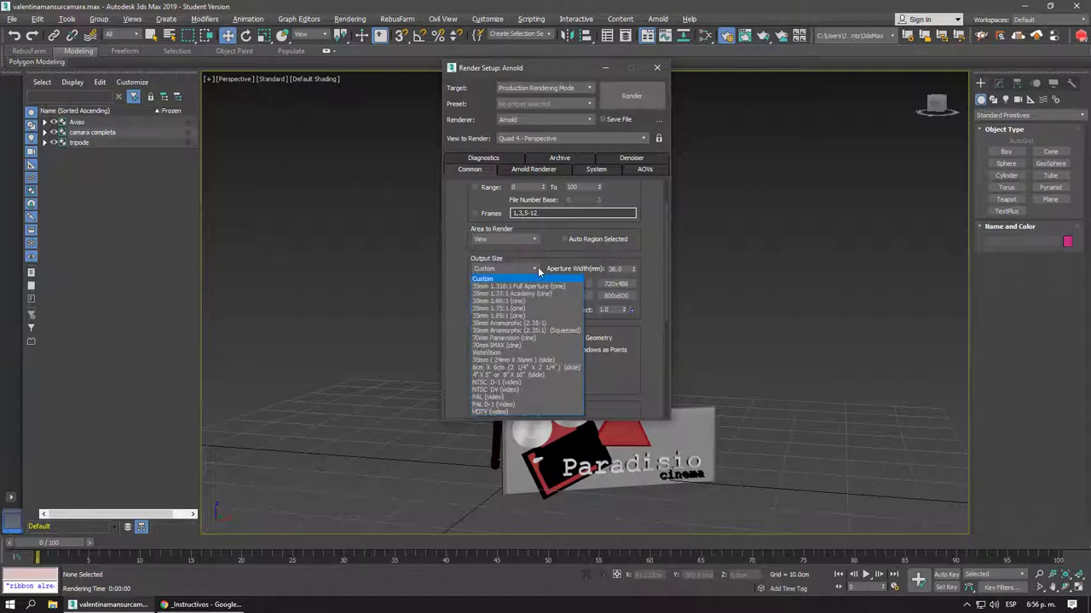
{"action": "left_click", "coordinate": [487, 411]}
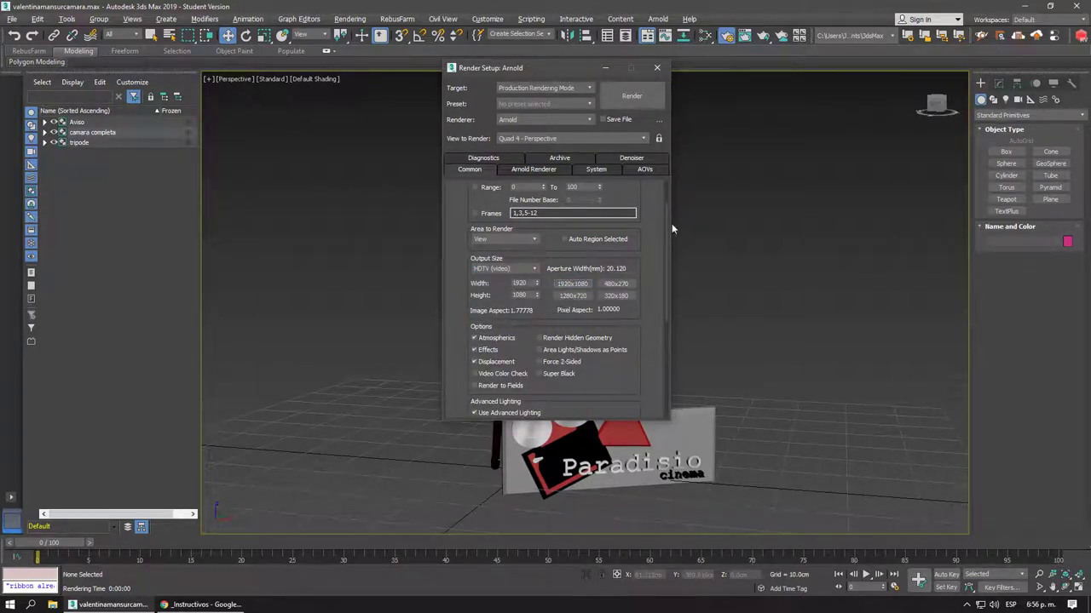
Render the perspective view and zoom around the Rendered Frame Window while it renders
{"action": "left_click", "coordinate": [763, 35]}
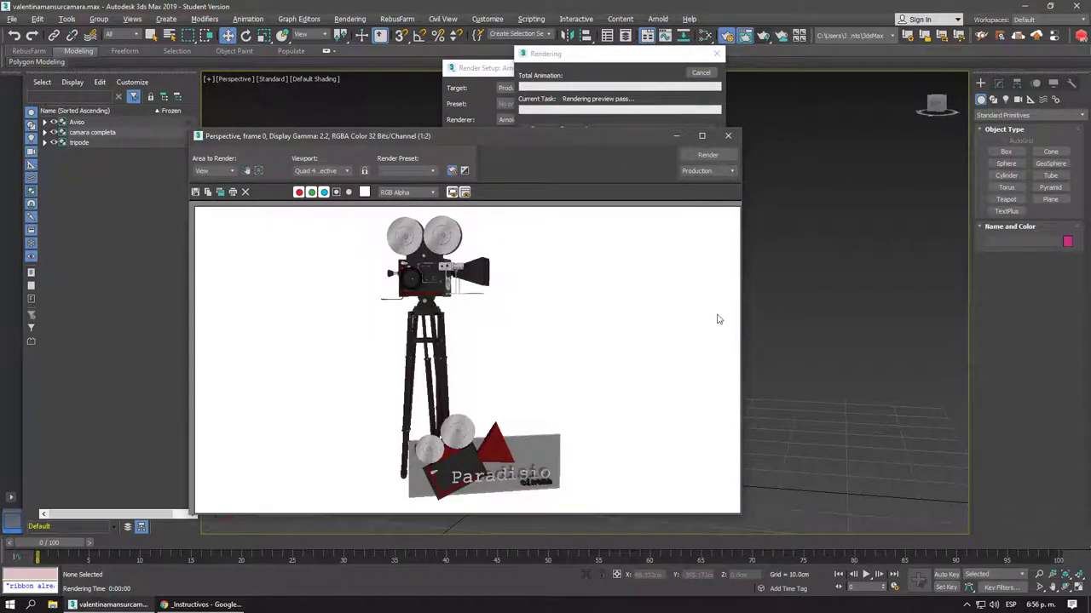
{"action": "scroll", "coordinate": [454, 240], "scroll_direction": "up", "scroll_amount": 2}
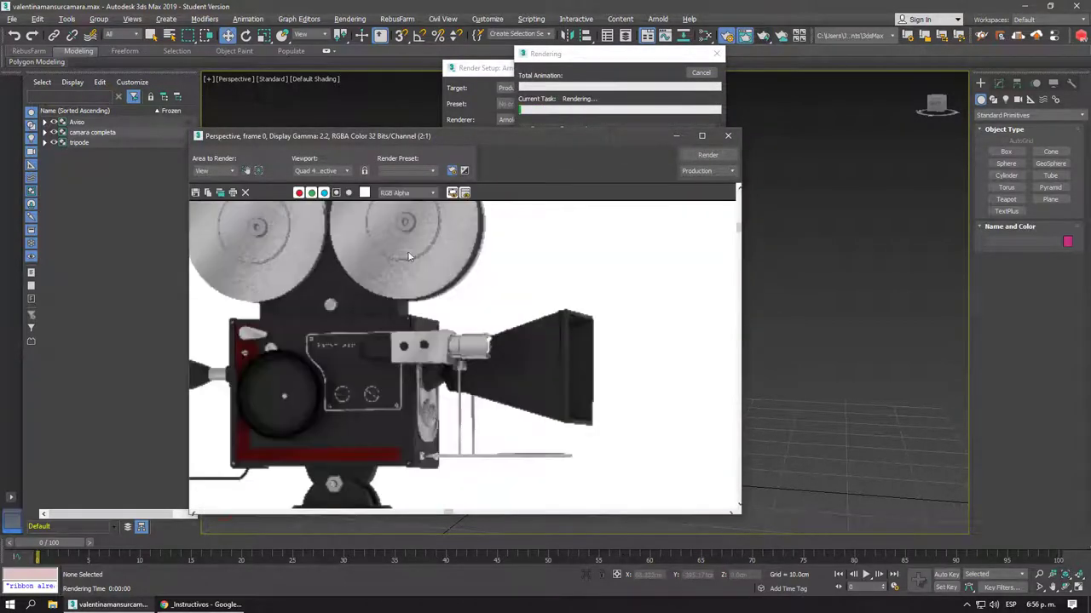
{"action": "scroll", "coordinate": [500, 333], "scroll_direction": "down", "scroll_amount": 1}
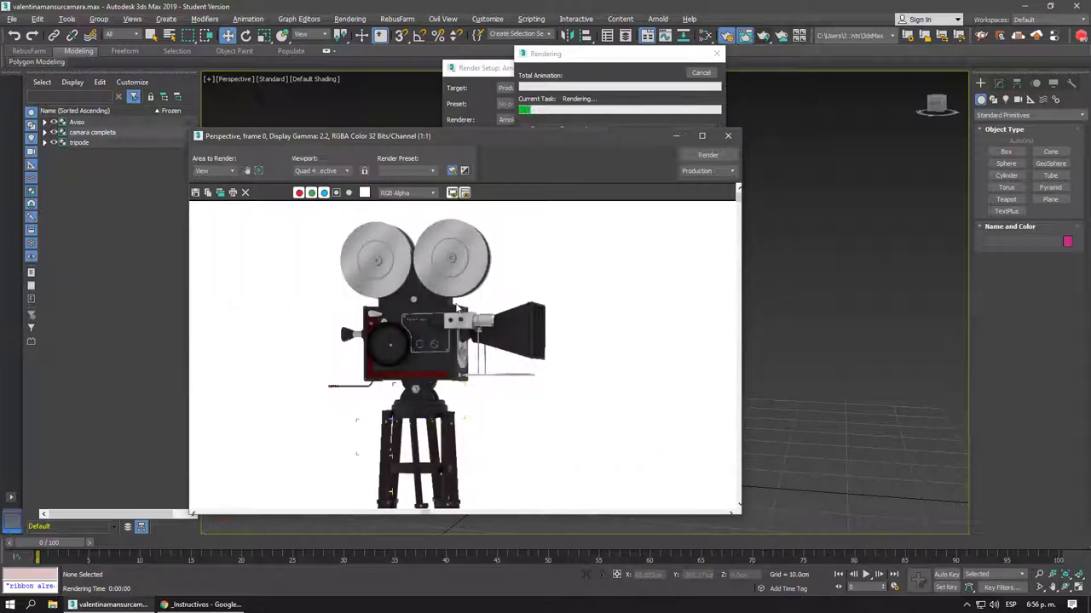
{"action": "scroll", "coordinate": [512, 314], "scroll_direction": "up", "scroll_amount": 1}
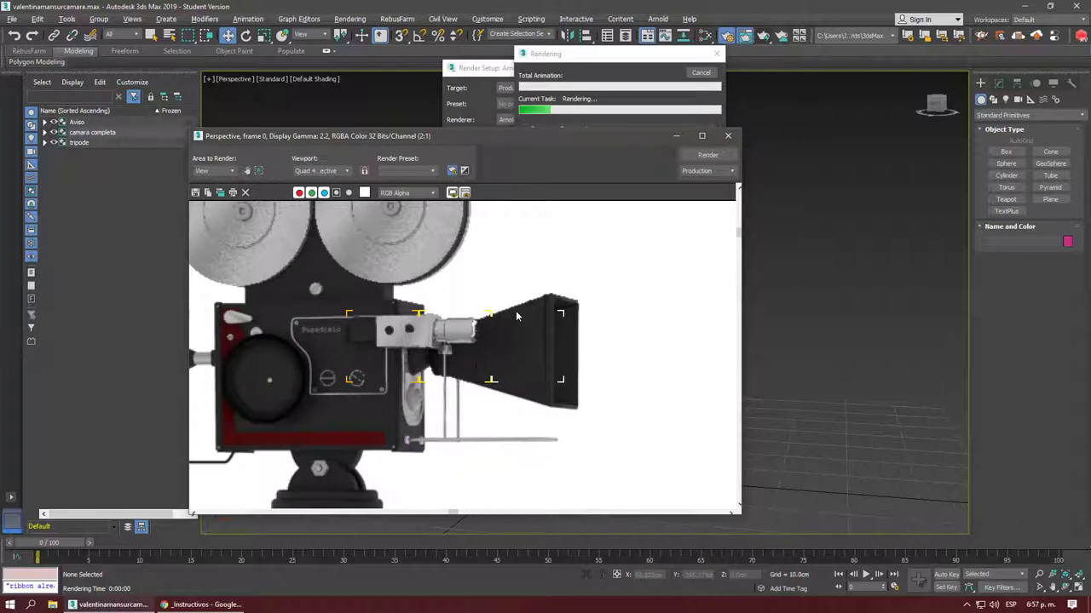
{"action": "scroll", "coordinate": [516, 315], "scroll_direction": "down", "scroll_amount": 2}
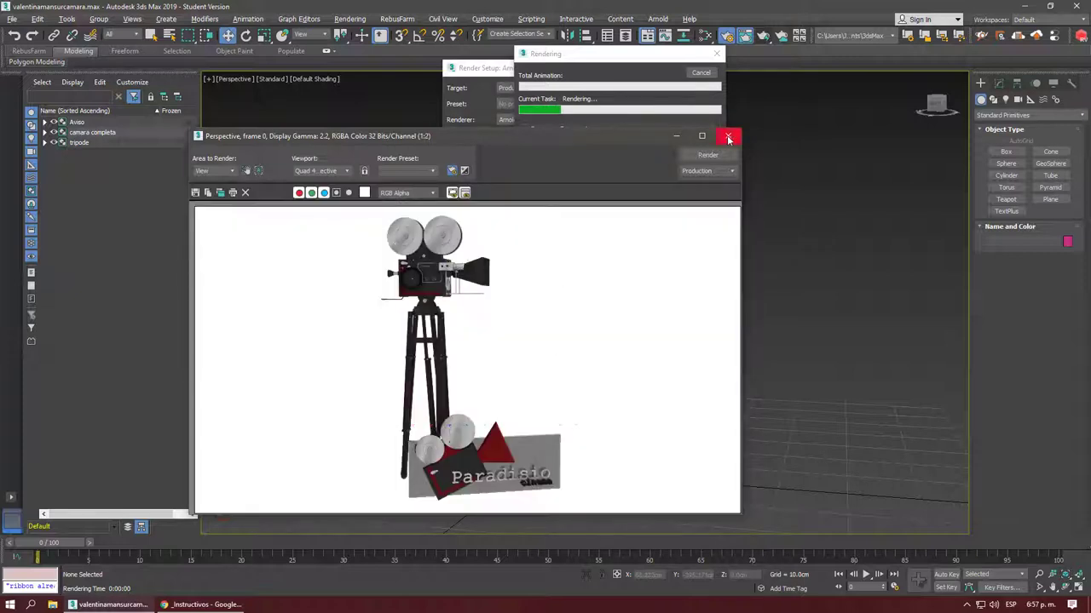
Open Save Image for the render, pick JPEG as the file type, then close it unsaved
{"action": "left_click", "coordinate": [194, 194]}
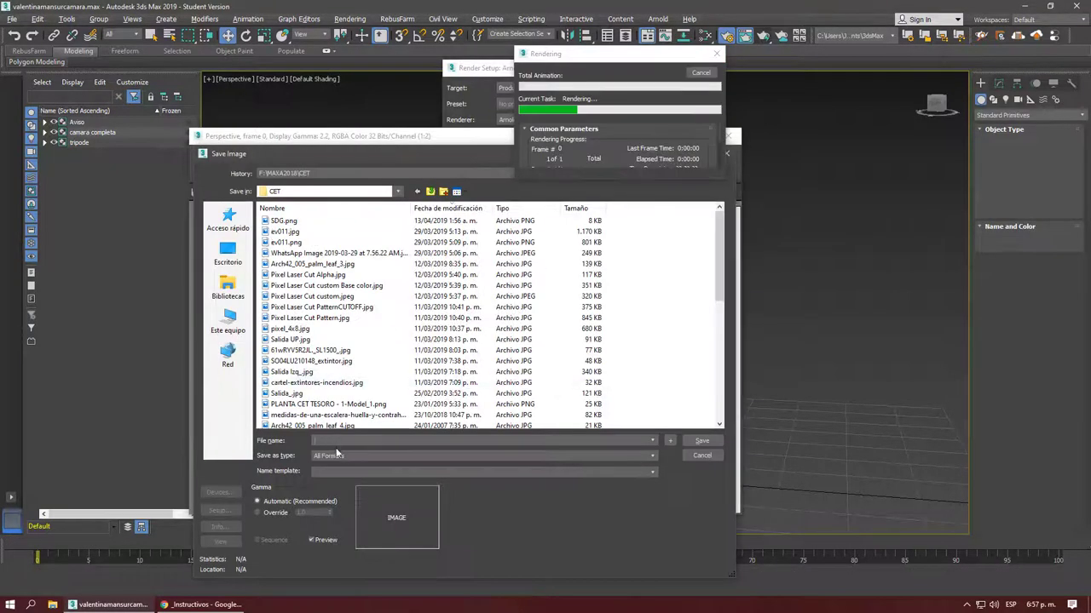
{"action": "left_click", "coordinate": [337, 458]}
{"action": "left_click", "coordinate": [345, 518]}
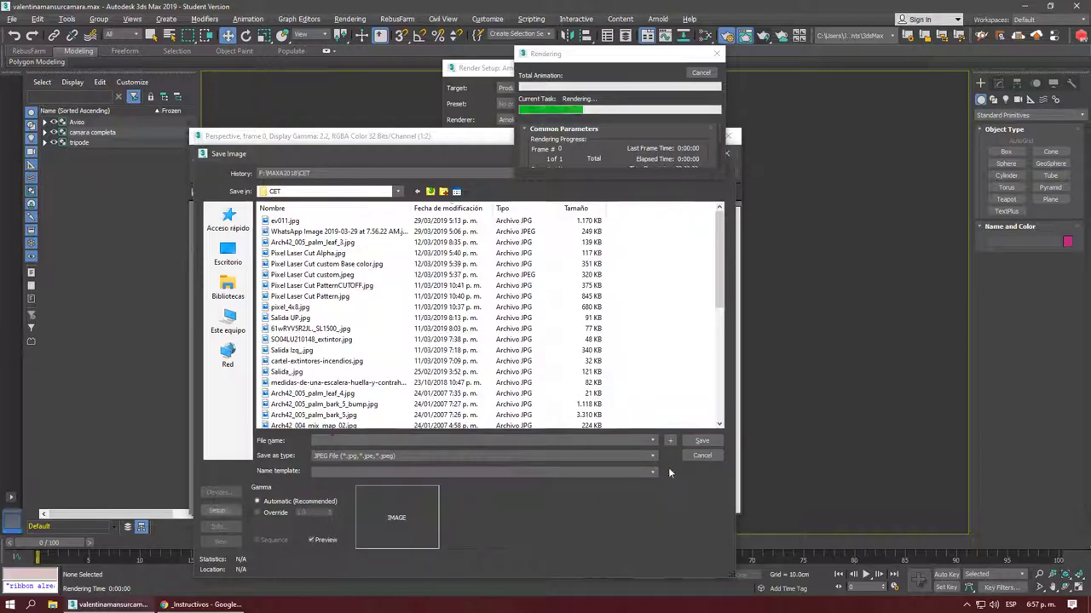
{"action": "left_click", "coordinate": [700, 457]}
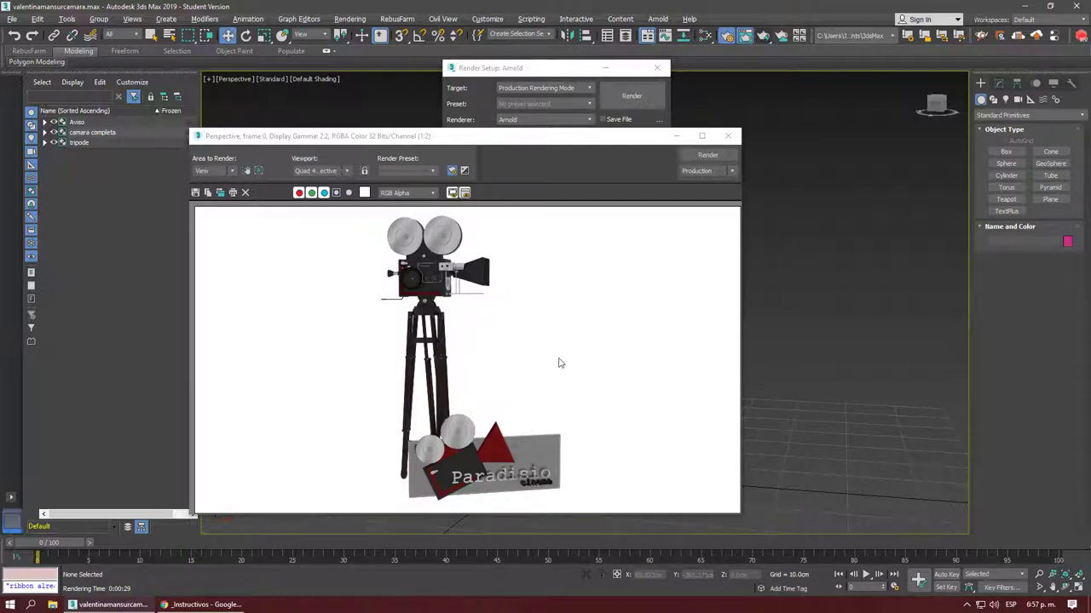
Close the render windows, select the Aviso and camera groups, marquee all three, then deselect
{"action": "left_click", "coordinate": [727, 135]}
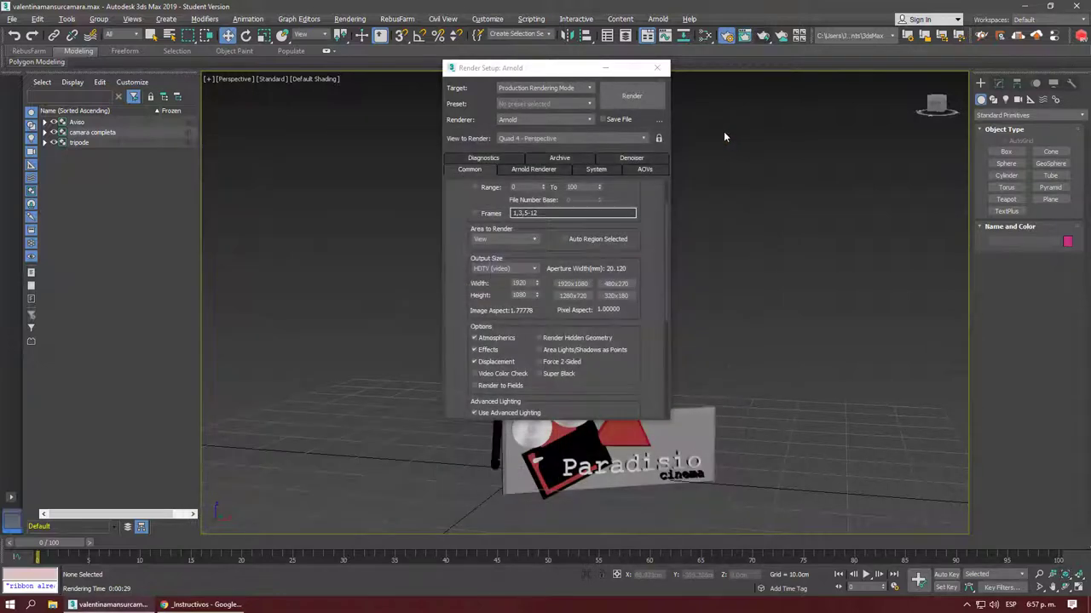
{"action": "left_click", "coordinate": [664, 75]}
{"action": "left_click", "coordinate": [641, 428]}
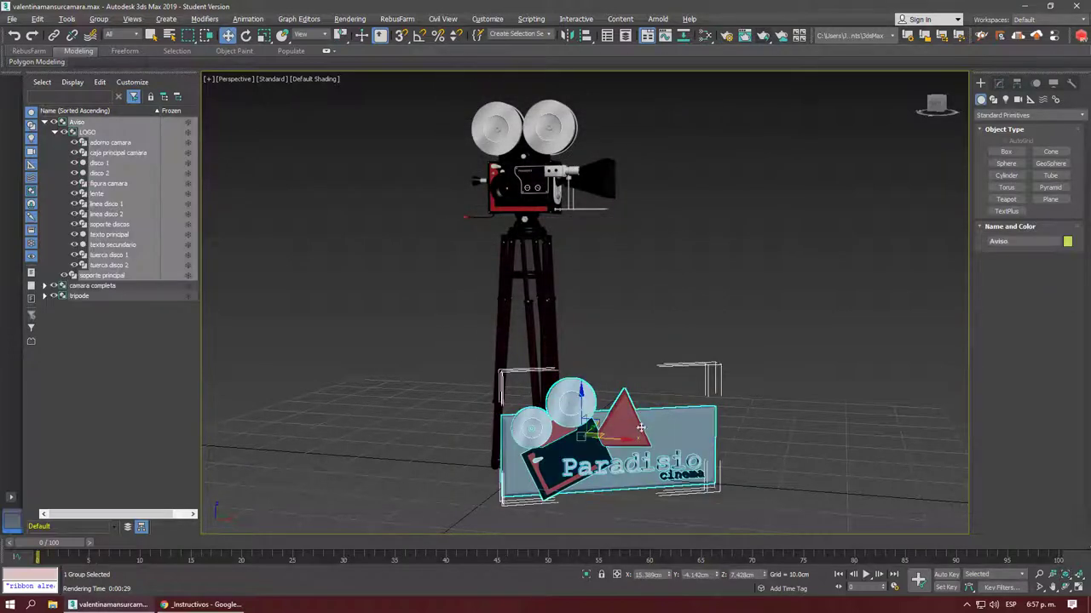
{"action": "left_click", "coordinate": [536, 209]}
{"action": "left_click", "coordinate": [618, 245]}
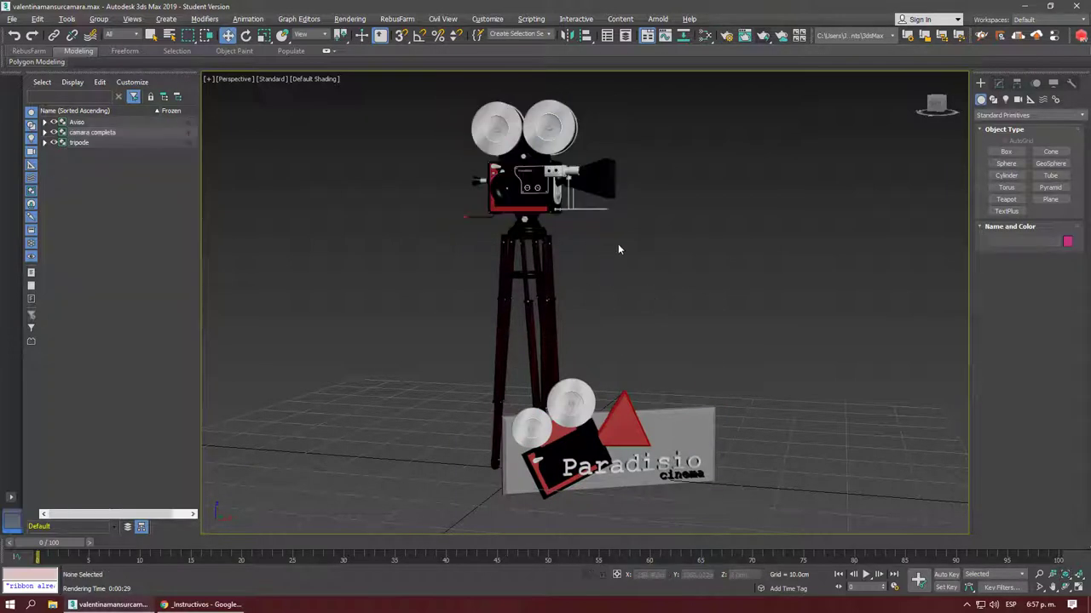
{"action": "left_click_drag", "start_coordinate": [426, 108], "coordinate": [803, 527]}
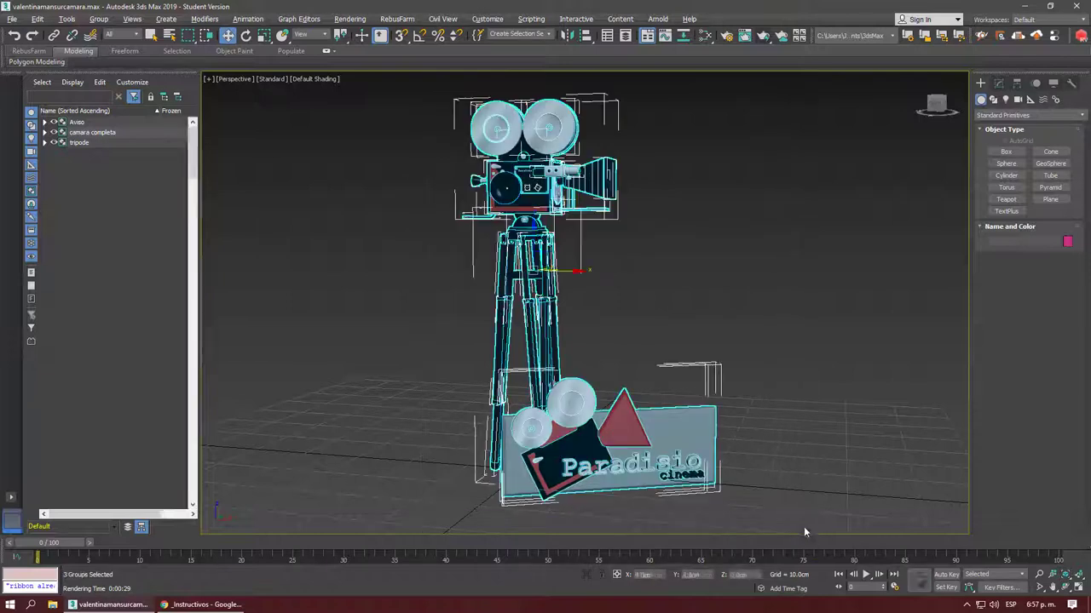
{"action": "left_click", "coordinate": [798, 387]}
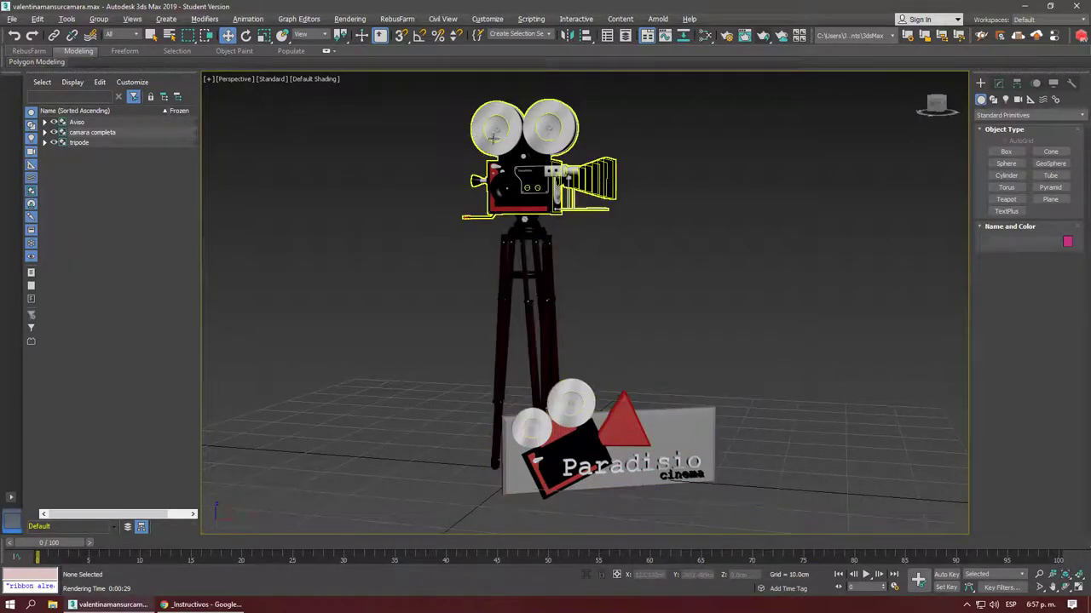
Merge all objects from Rigg Sphere.max, auto-renaming every duplicate name
{"action": "left_click", "coordinate": [11, 19]}
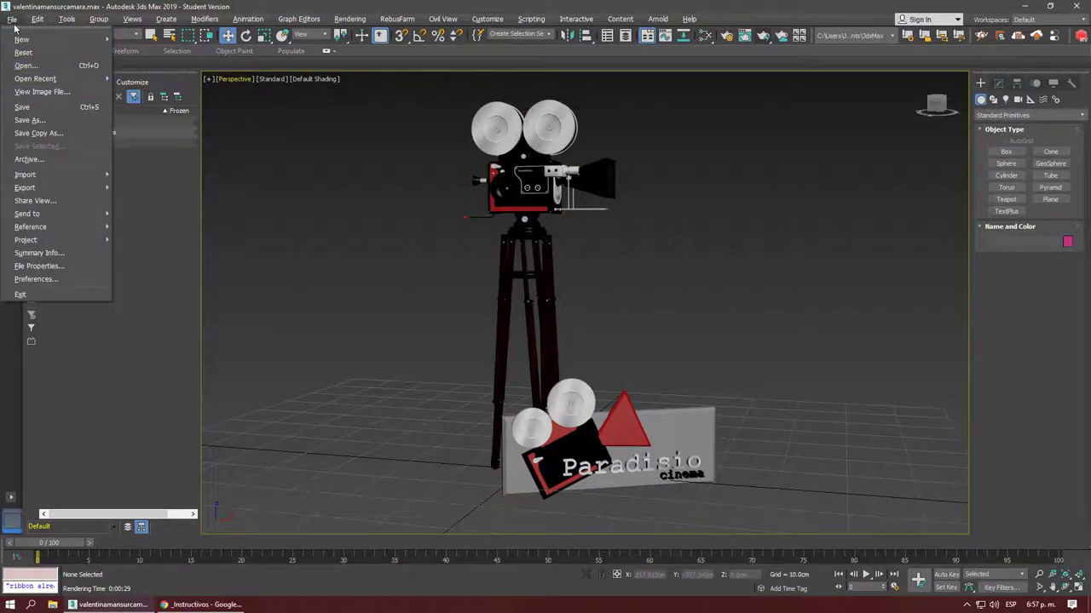
{"action": "mouse_move", "coordinate": [25, 175]}
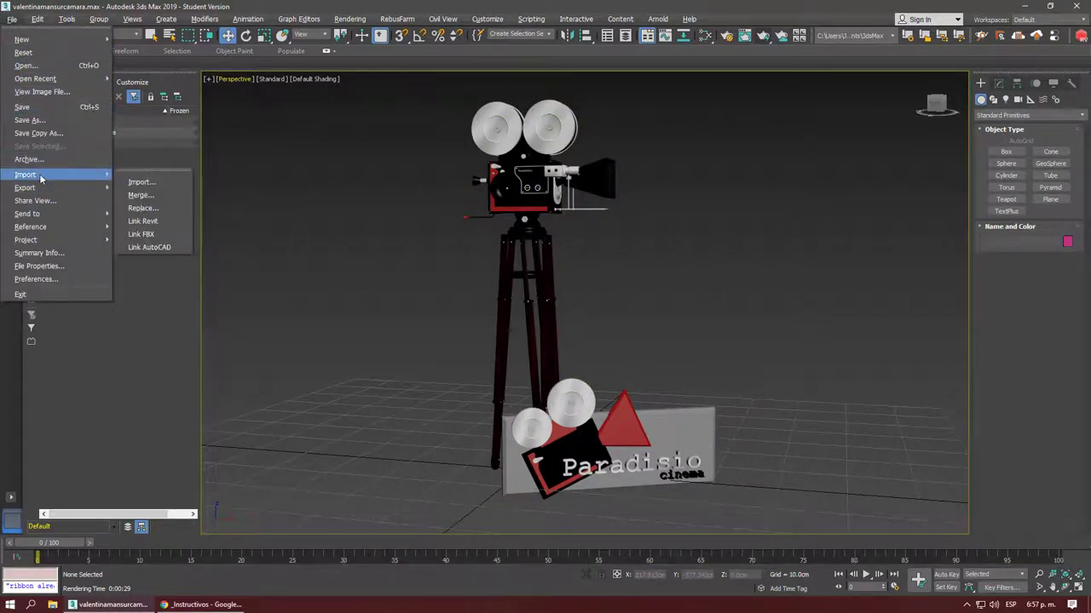
{"action": "left_click", "coordinate": [136, 197]}
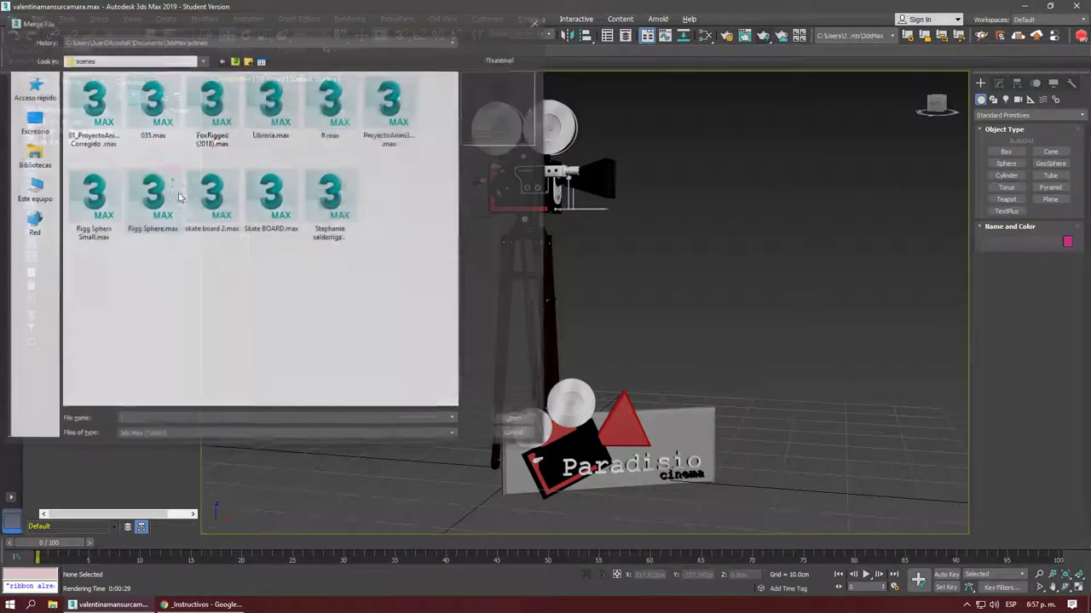
{"action": "left_click", "coordinate": [162, 228]}
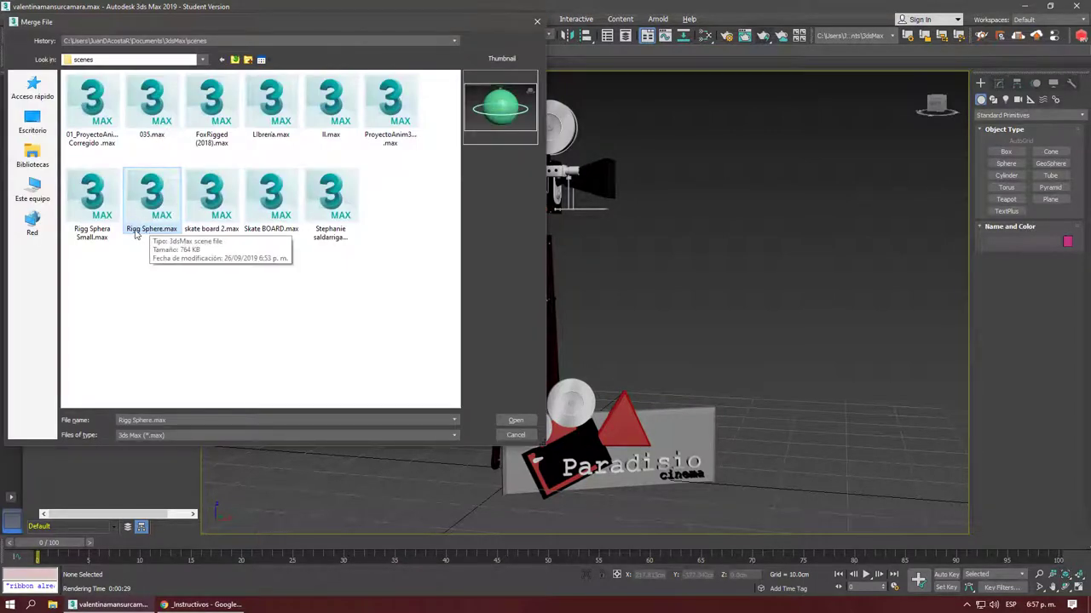
{"action": "left_click", "coordinate": [515, 421]}
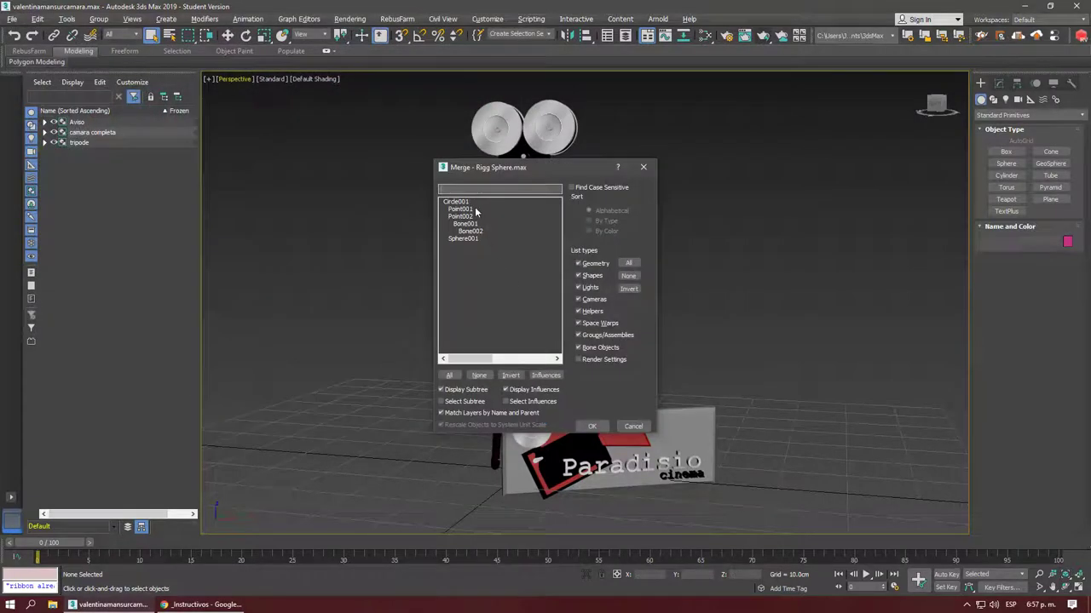
{"action": "left_click", "coordinate": [474, 205]}
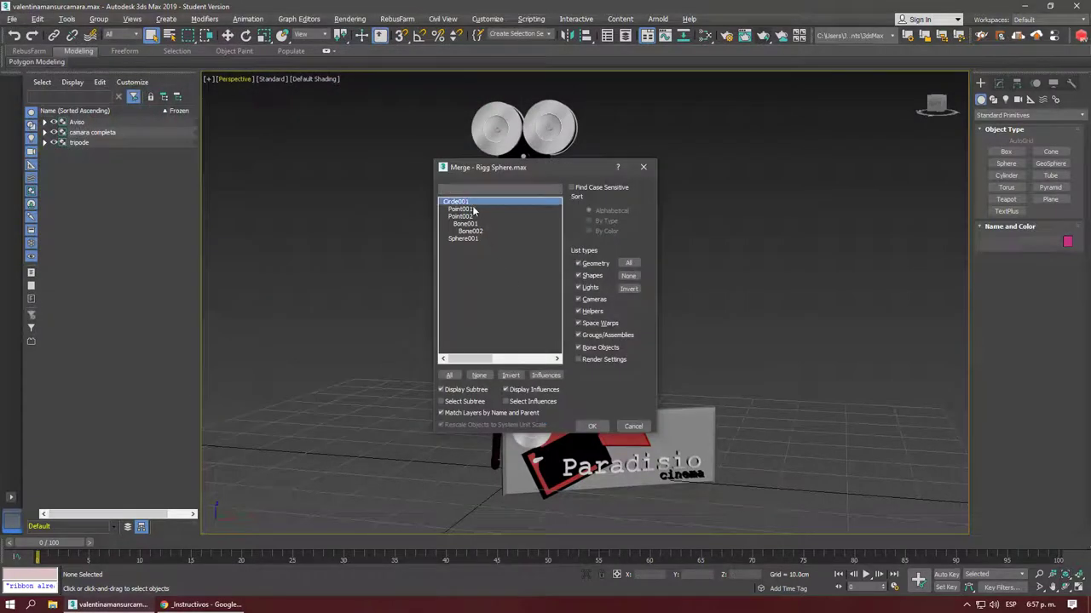
{"action": "left_click", "coordinate": [474, 309], "text": "shift"}
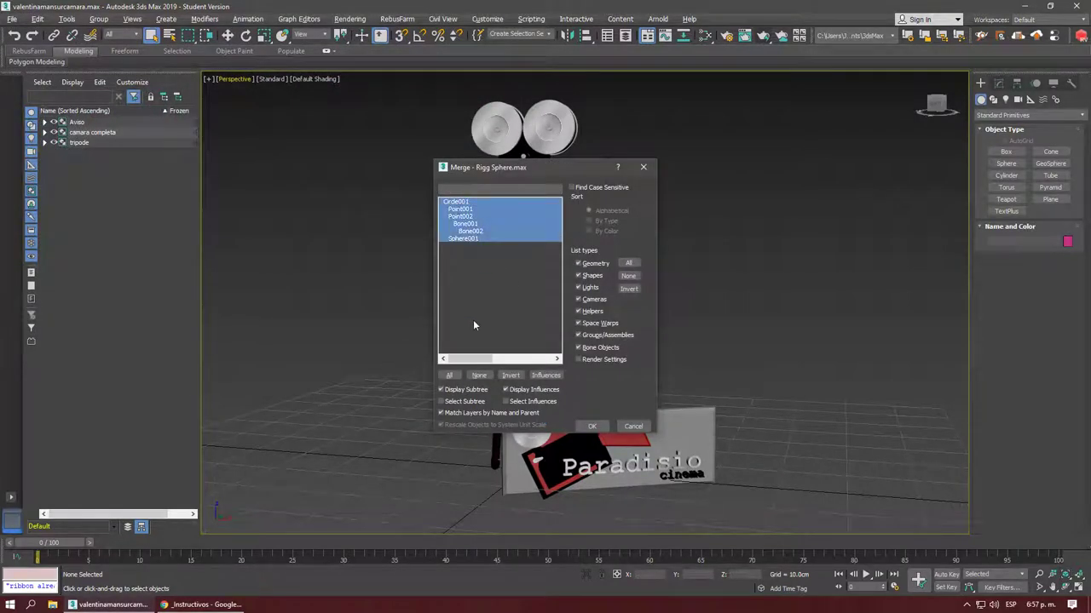
{"action": "left_click", "coordinate": [474, 325]}
{"action": "left_click", "coordinate": [449, 374]}
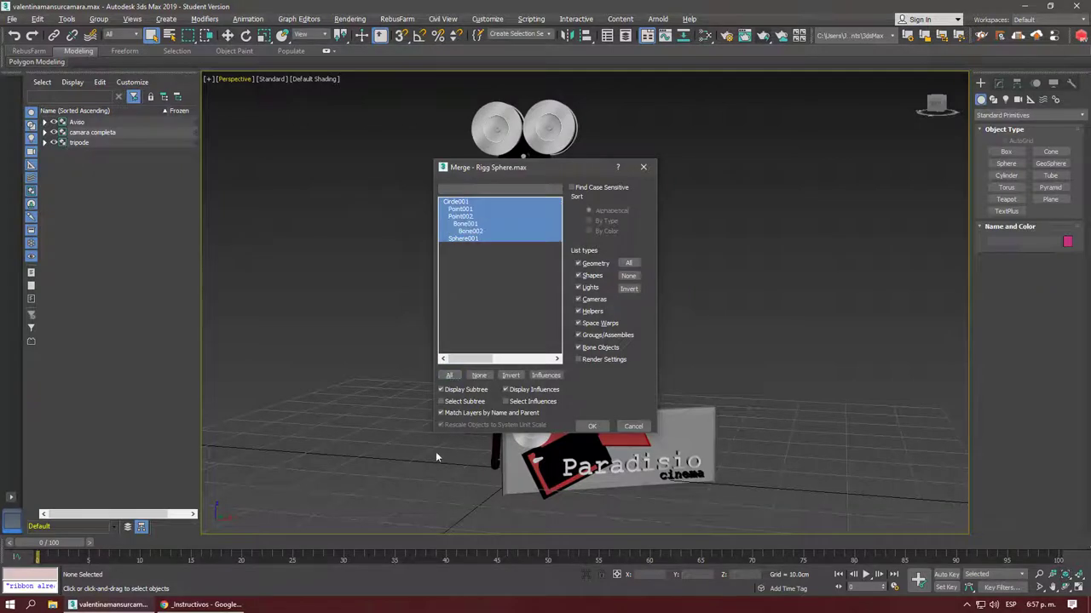
{"action": "left_click", "coordinate": [594, 427]}
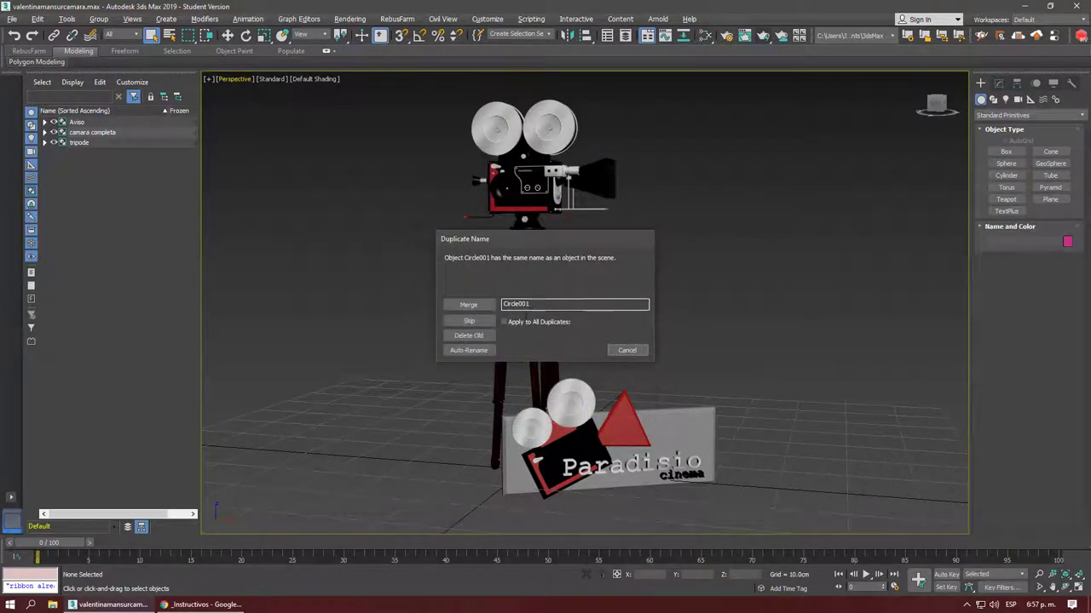
{"action": "left_click", "coordinate": [521, 323]}
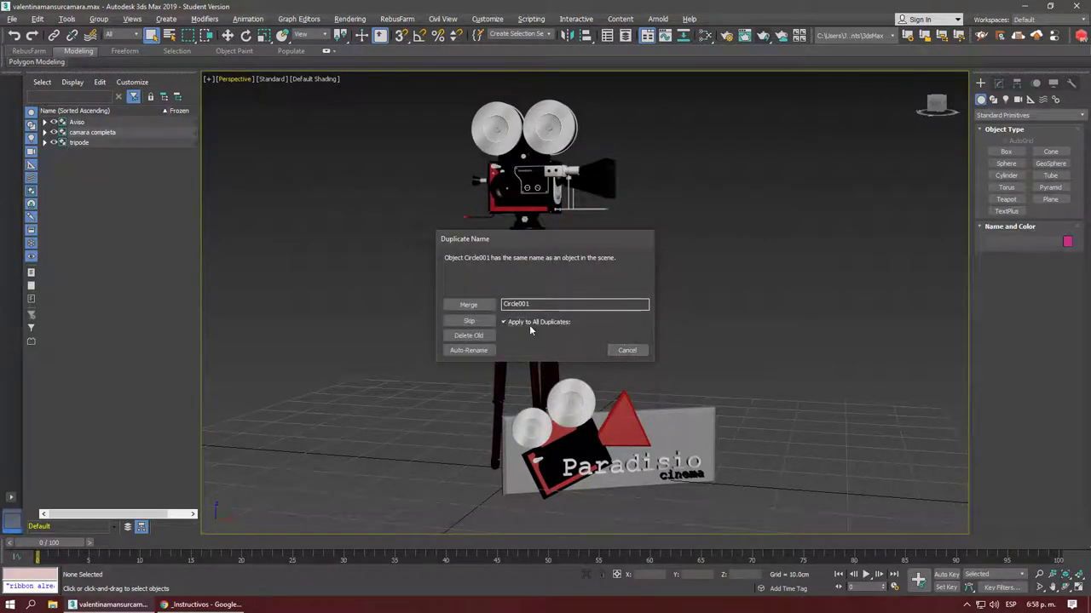
{"action": "left_click", "coordinate": [481, 350]}
Orbit to the merged sphere and ring and switch to Move for the selection
{"action": "scroll", "coordinate": [567, 313], "scroll_direction": "down", "scroll_amount": 5}
{"action": "middle_click_drag", "start_coordinate": [567, 314], "coordinate": [608, 309], "text": "alt"}
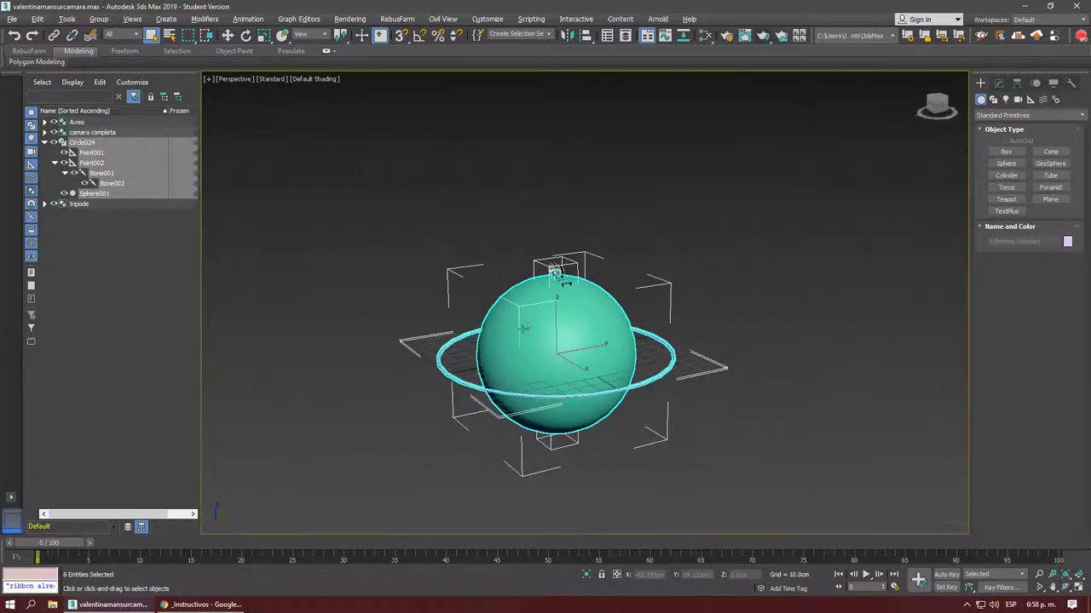
{"action": "right_click", "coordinate": [608, 309]}
{"action": "left_click", "coordinate": [620, 323]}
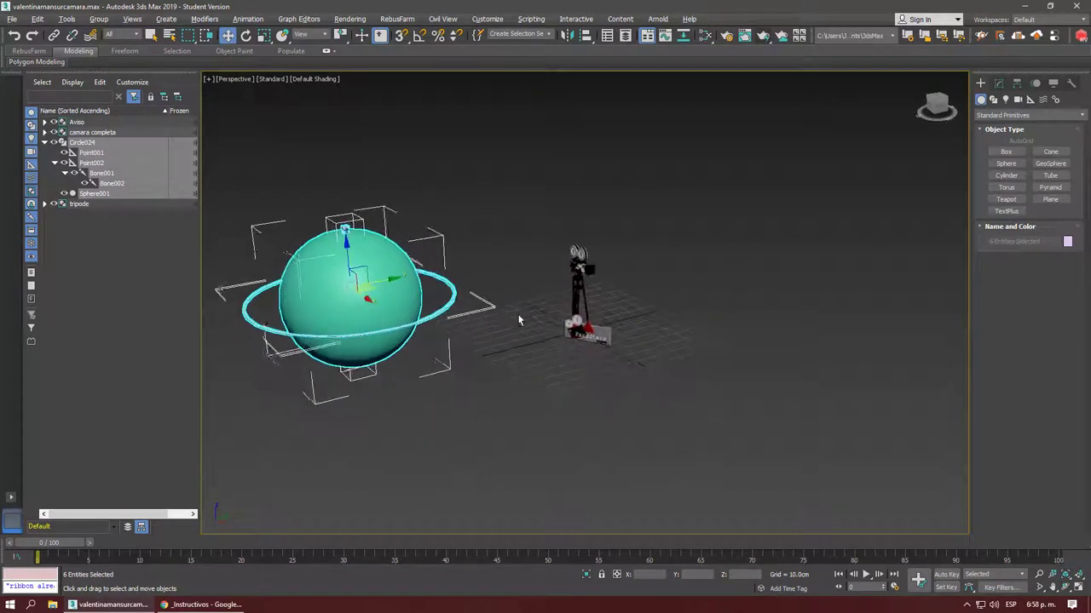
Drag the merged sphere, ring and bones group aside and delete it
{"action": "left_click_drag", "start_coordinate": [578, 346], "coordinate": [511, 308]}
{"action": "key", "text": "Delete"}
{"action": "scroll", "coordinate": [585, 274], "scroll_direction": "up", "scroll_amount": 5}
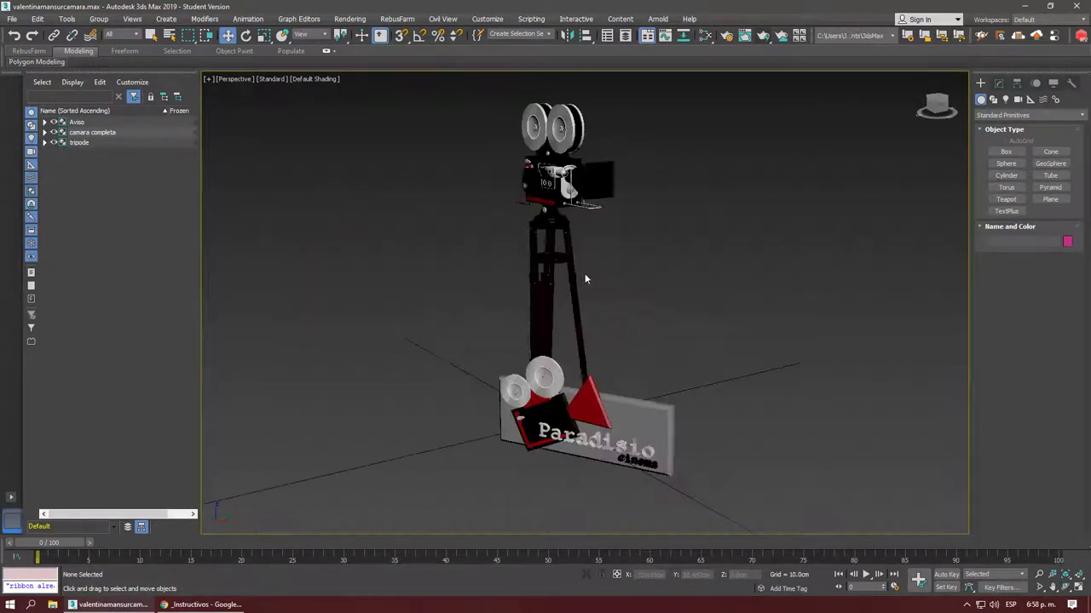
{"action": "scroll", "coordinate": [555, 267], "scroll_direction": "up", "scroll_amount": 2}
Orbit and zoom around the camera and tripod down to the Paradisio cinema sign
{"action": "middle_click_drag", "start_coordinate": [555, 268], "coordinate": [411, 214], "text": "alt"}
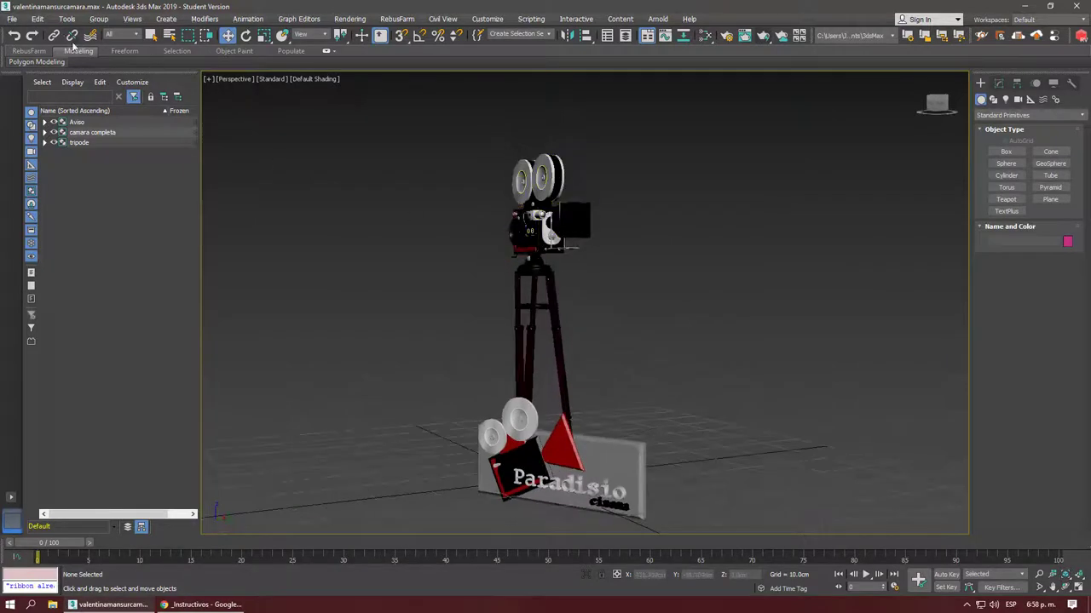
{"action": "mouse_move", "coordinate": [605, 280]}
{"action": "middle_mouse_down", "text": "alt"}
{"action": "mouse_move", "coordinate": [558, 249]}
{"action": "mouse_move", "coordinate": [552, 278]}
{"action": "mouse_move", "coordinate": [537, 281]}
{"action": "middle_mouse_up", "text": "alt"}
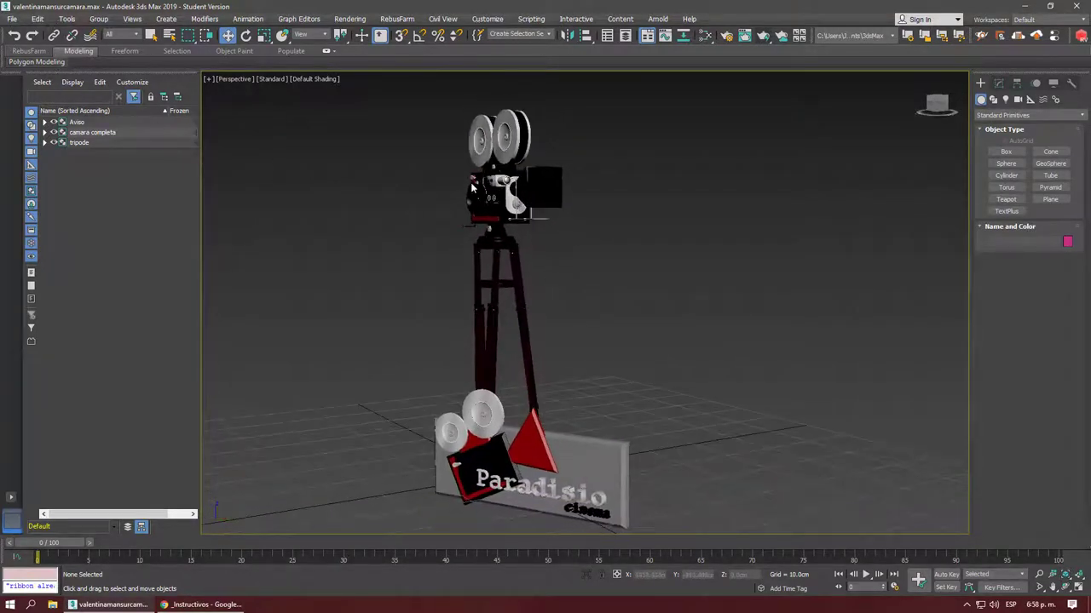
{"action": "scroll", "coordinate": [474, 187], "scroll_direction": "up", "scroll_amount": 2}
{"action": "scroll", "coordinate": [474, 187], "scroll_direction": "up", "scroll_amount": 5}
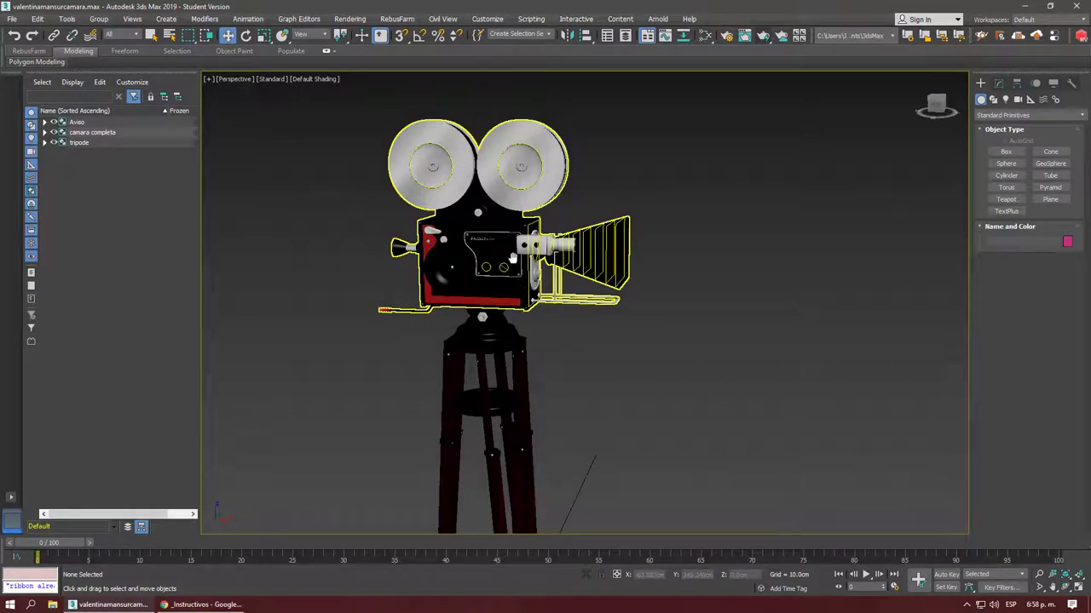
{"action": "middle_click_drag", "start_coordinate": [512, 258], "coordinate": [521, 144]}
{"action": "scroll", "coordinate": [580, 292], "scroll_direction": "up", "scroll_amount": 2}
{"action": "scroll", "coordinate": [579, 292], "scroll_direction": "up", "scroll_amount": 3}
{"action": "scroll", "coordinate": [591, 295], "scroll_direction": "up", "scroll_amount": 3}
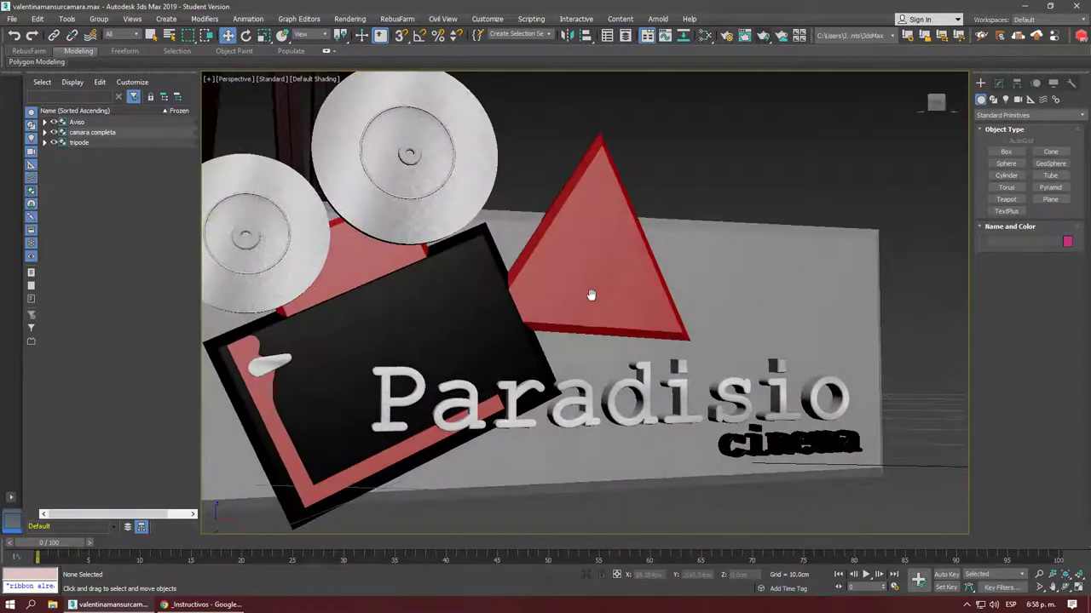
{"action": "scroll", "coordinate": [591, 295], "scroll_direction": "down", "scroll_amount": 2}
{"action": "scroll", "coordinate": [572, 295], "scroll_direction": "down", "scroll_amount": 3}
{"action": "scroll", "coordinate": [587, 316], "scroll_direction": "down", "scroll_amount": 2}
{"action": "scroll", "coordinate": [525, 348], "scroll_direction": "down", "scroll_amount": 2}
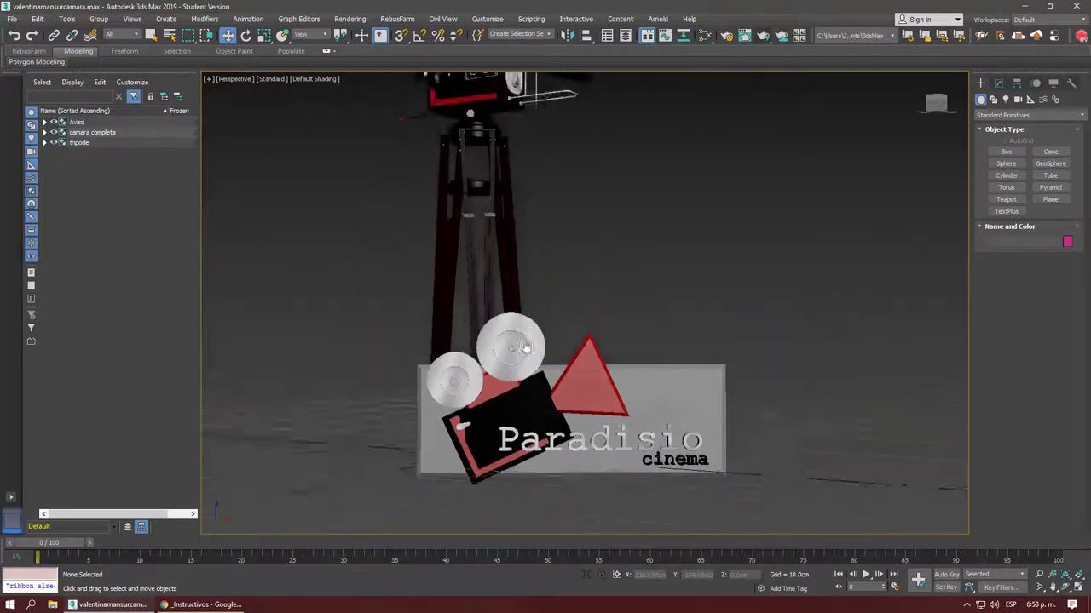
Frame a frontal view of the camera body, tripod legs and sign
{"action": "mouse_move", "coordinate": [526, 348]}
{"action": "middle_mouse_down", "text": "alt"}
{"action": "mouse_move", "coordinate": [520, 329]}
{"action": "mouse_move", "coordinate": [522, 353]}
{"action": "mouse_move", "coordinate": [467, 316]}
{"action": "mouse_move", "coordinate": [467, 236]}
{"action": "mouse_move", "coordinate": [488, 342]}
{"action": "middle_mouse_up", "text": "alt"}
{"action": "scroll", "coordinate": [522, 353], "scroll_direction": "up", "scroll_amount": 4}
{"action": "scroll", "coordinate": [548, 327], "scroll_direction": "up", "scroll_amount": 3}
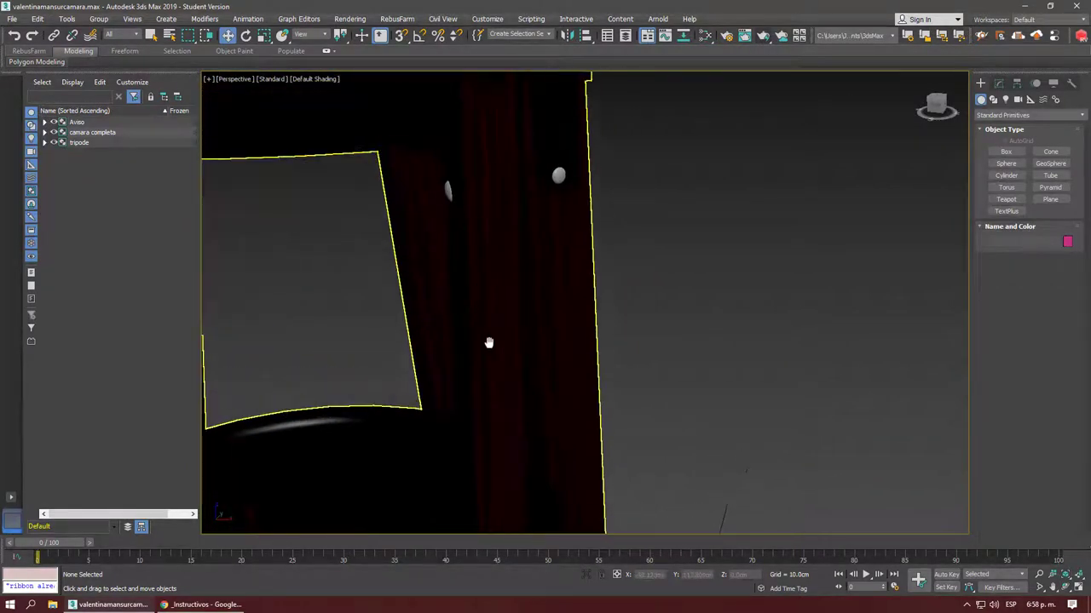
{"action": "scroll", "coordinate": [490, 333], "scroll_direction": "down", "scroll_amount": 3}
{"action": "scroll", "coordinate": [503, 302], "scroll_direction": "down", "scroll_amount": 2}
{"action": "scroll", "coordinate": [511, 292], "scroll_direction": "up", "scroll_amount": 2}
{"action": "middle_click_drag", "start_coordinate": [506, 297], "coordinate": [511, 280]}
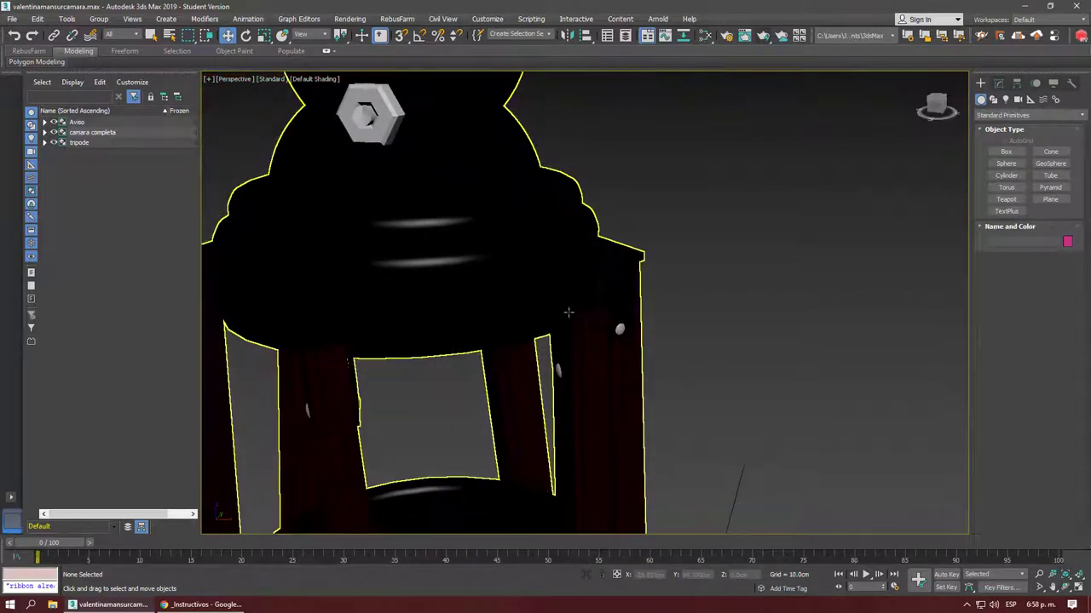
{"action": "middle_click_drag", "start_coordinate": [568, 313], "coordinate": [481, 324]}
{"action": "scroll", "coordinate": [448, 332], "scroll_direction": "down", "scroll_amount": 3}
{"action": "scroll", "coordinate": [448, 332], "scroll_direction": "up", "scroll_amount": 1}
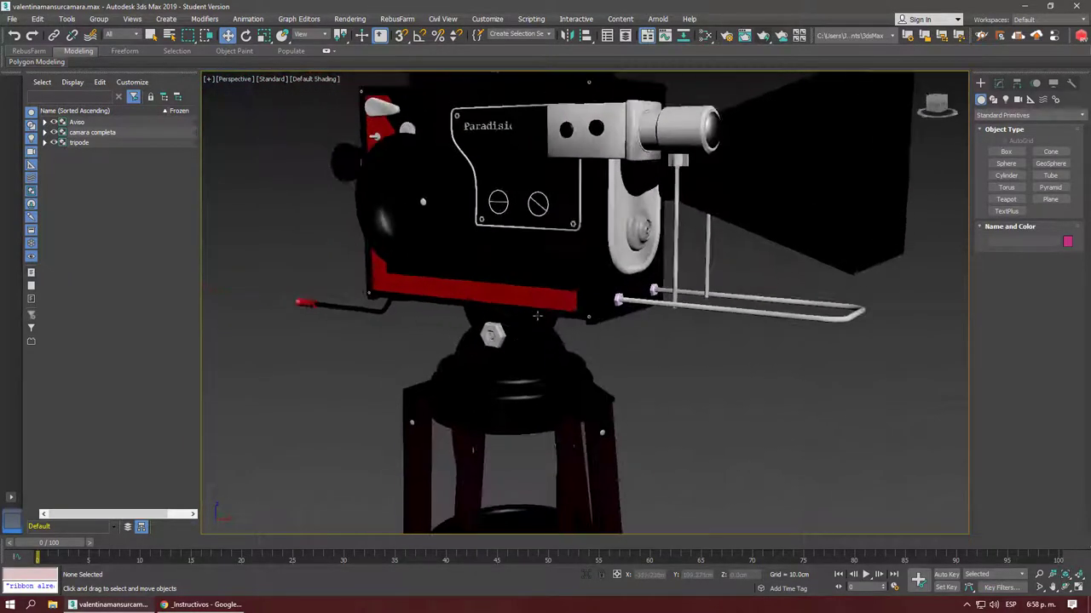
{"action": "scroll", "coordinate": [448, 333], "scroll_direction": "up", "scroll_amount": 3}
{"action": "scroll", "coordinate": [581, 361], "scroll_direction": "down", "scroll_amount": 1}
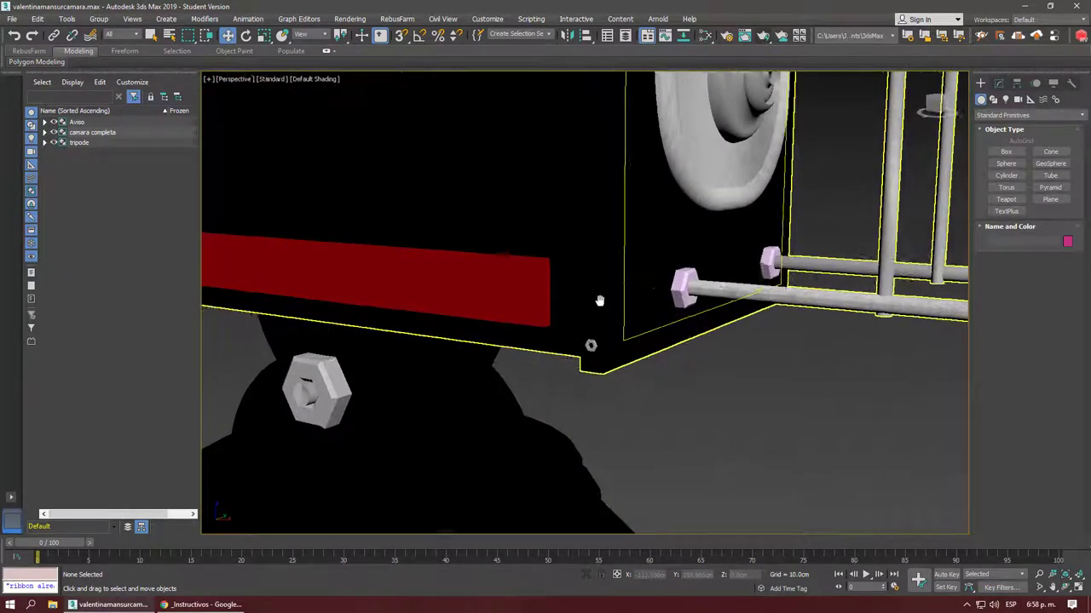
{"action": "scroll", "coordinate": [580, 361], "scroll_direction": "down", "scroll_amount": 3}
{"action": "middle_click_drag", "start_coordinate": [588, 356], "coordinate": [505, 337], "text": "alt"}
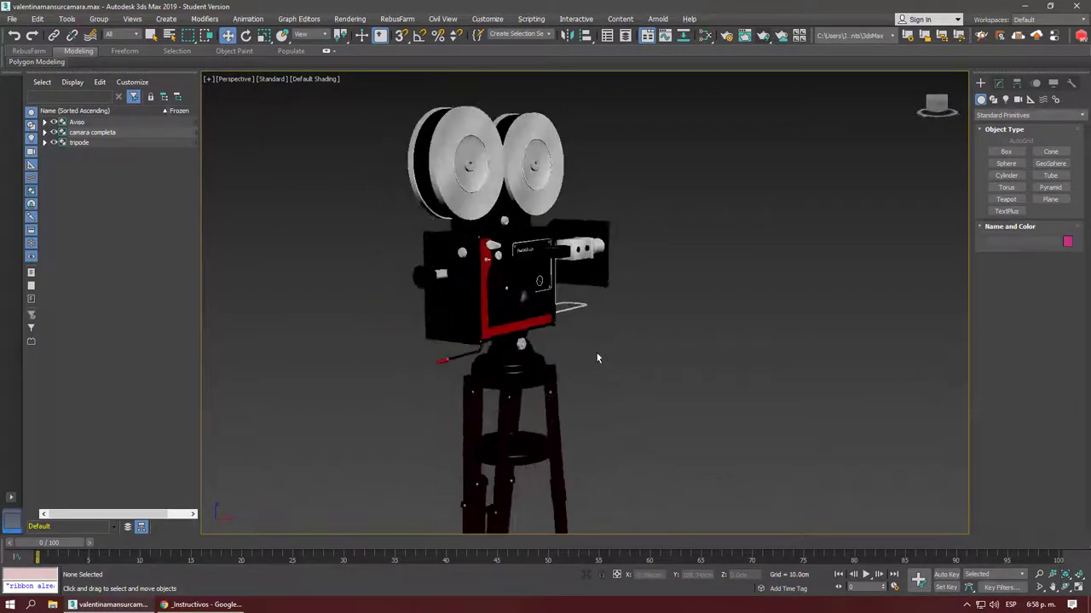
{"action": "scroll", "coordinate": [504, 337], "scroll_direction": "down", "scroll_amount": 3}
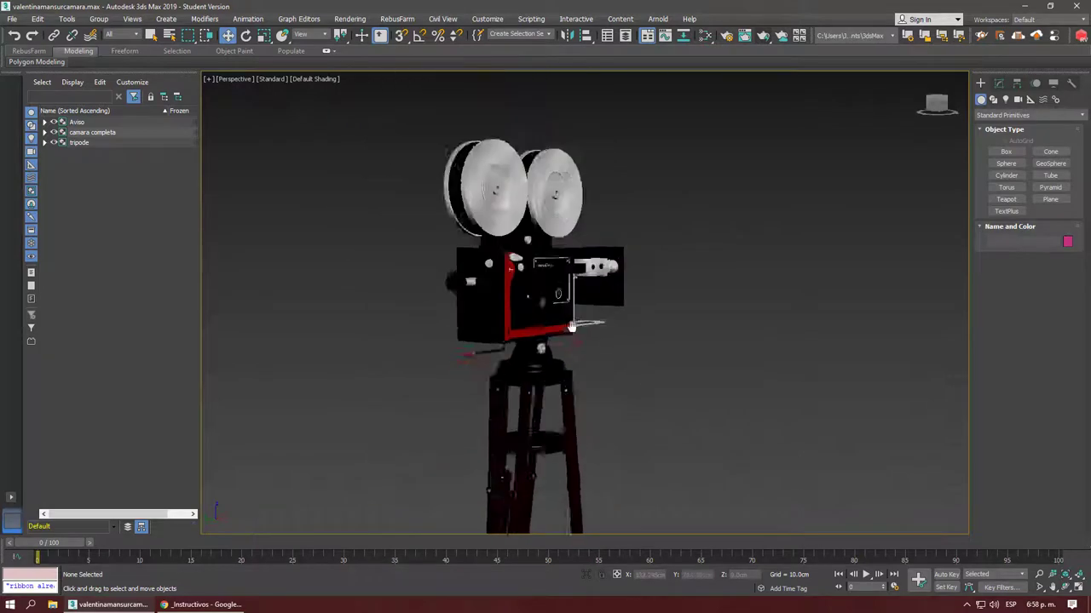
{"action": "mouse_move", "coordinate": [505, 338]}
{"action": "middle_mouse_down", "text": "alt"}
{"action": "mouse_move", "coordinate": [534, 333]}
{"action": "mouse_move", "coordinate": [504, 324]}
{"action": "middle_mouse_up", "text": "alt"}
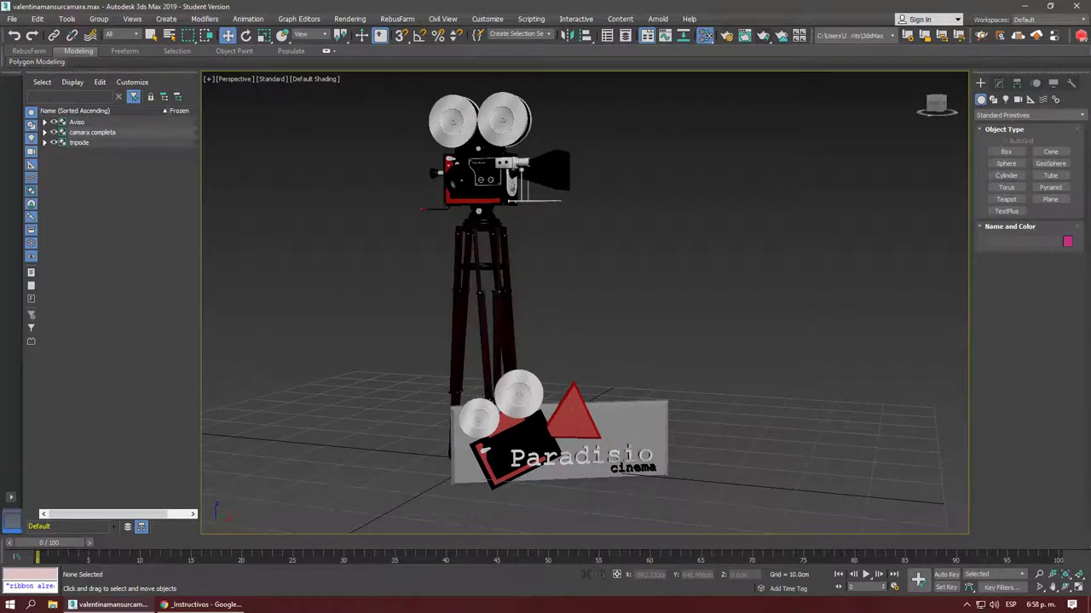
In the Slate Material Editor, auto-arrange the nodes and show the dark and white texture previews
{"action": "left_click", "coordinate": [705, 36]}
{"action": "scroll", "coordinate": [420, 154], "scroll_direction": "down", "scroll_amount": 3}
{"action": "scroll", "coordinate": [458, 274], "scroll_direction": "down", "scroll_amount": 3}
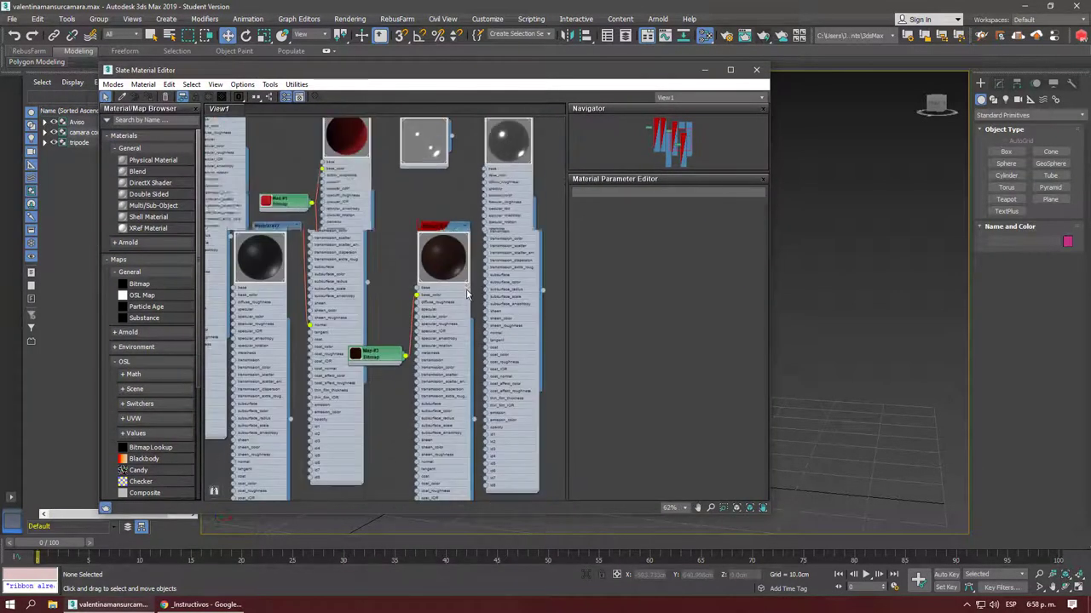
{"action": "scroll", "coordinate": [466, 294], "scroll_direction": "down", "scroll_amount": 5}
{"action": "scroll", "coordinate": [446, 275], "scroll_direction": "up", "scroll_amount": 3}
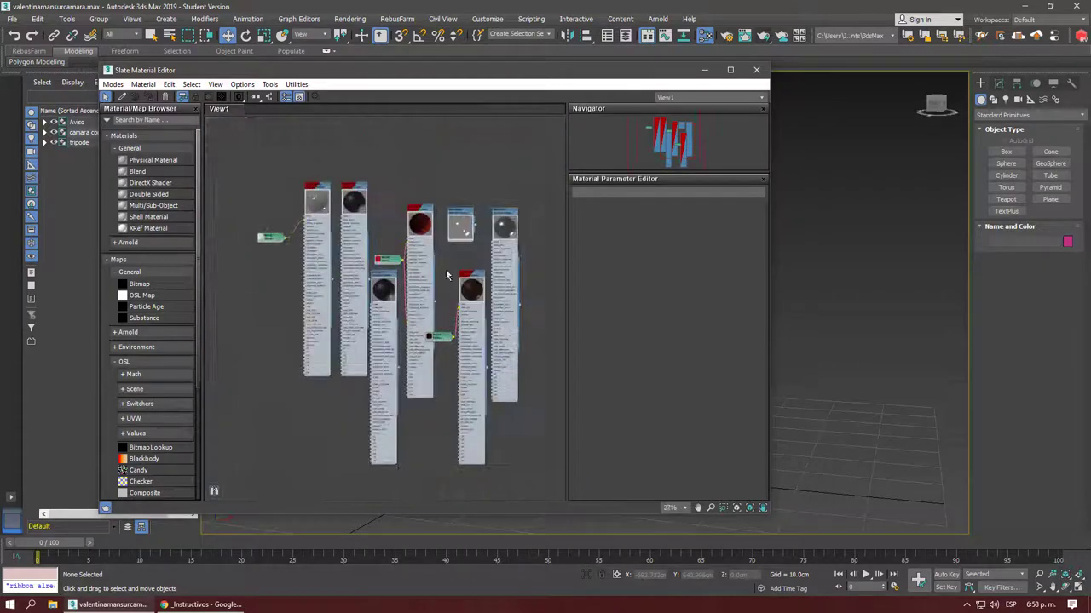
{"action": "left_click", "coordinate": [256, 97]}
{"action": "middle_click_drag", "start_coordinate": [404, 277], "coordinate": [424, 240]}
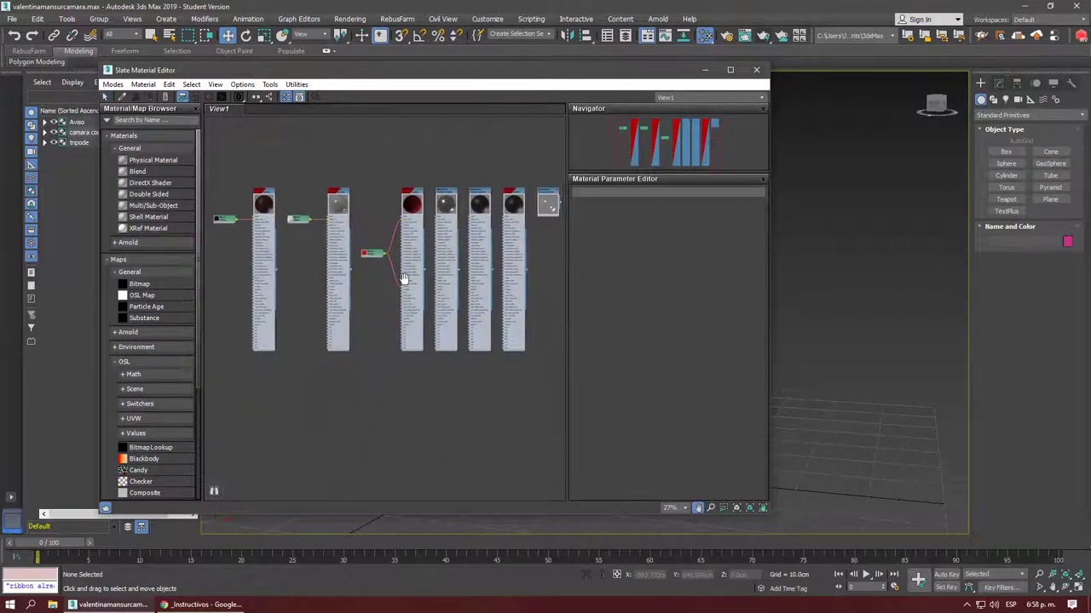
{"action": "left_click", "coordinate": [217, 220]}
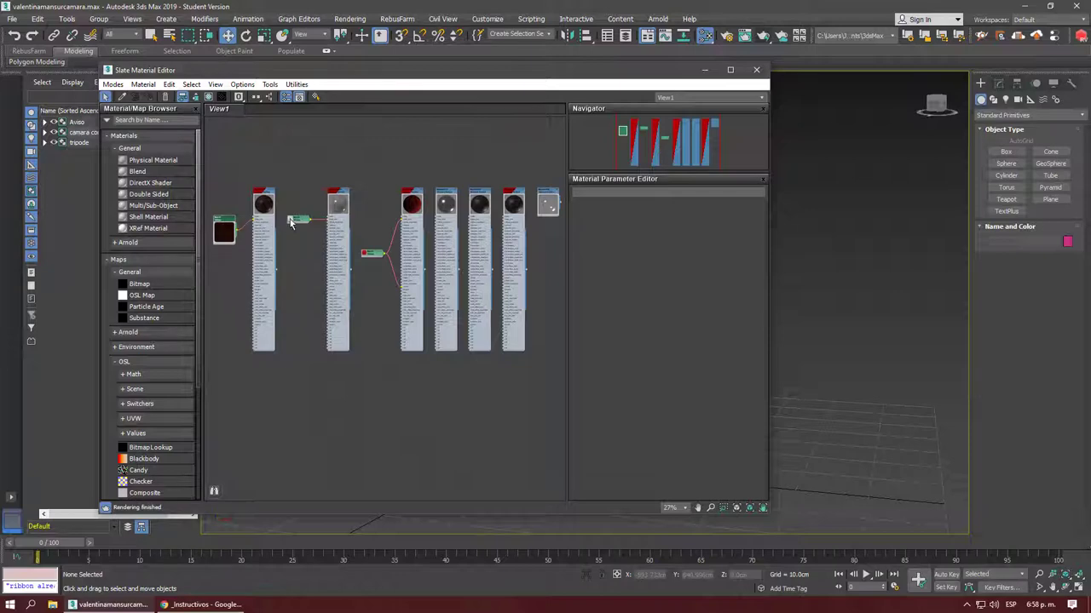
{"action": "left_click", "coordinate": [290, 221]}
{"action": "middle_click_drag", "start_coordinate": [316, 305], "coordinate": [319, 272]}
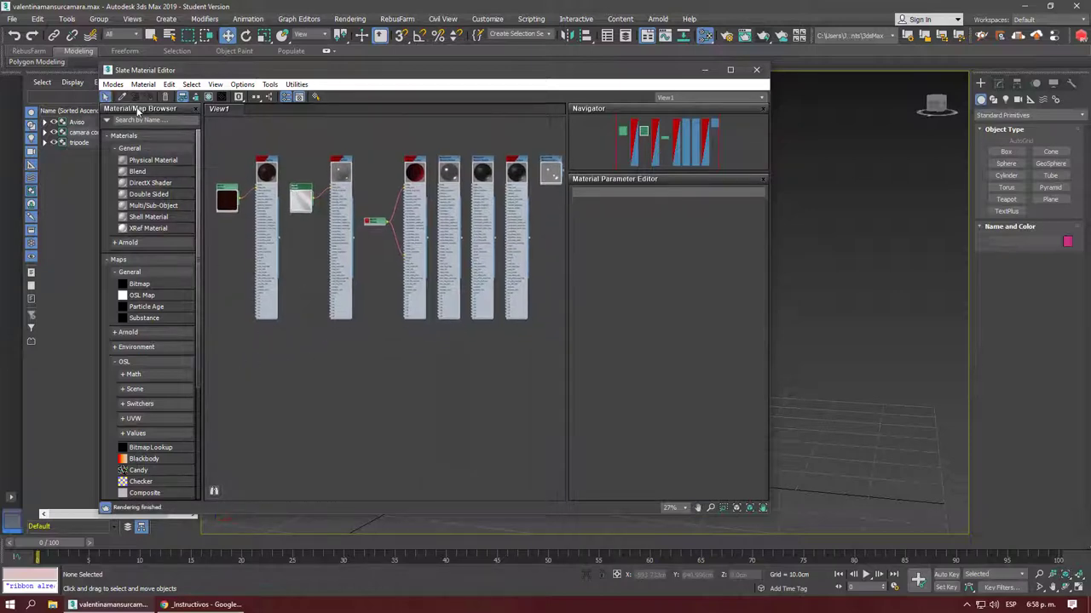
Move the editor aside, select the sign, and pick the tripod's material from the scene
{"action": "left_click_drag", "start_coordinate": [214, 75], "coordinate": [607, 81]}
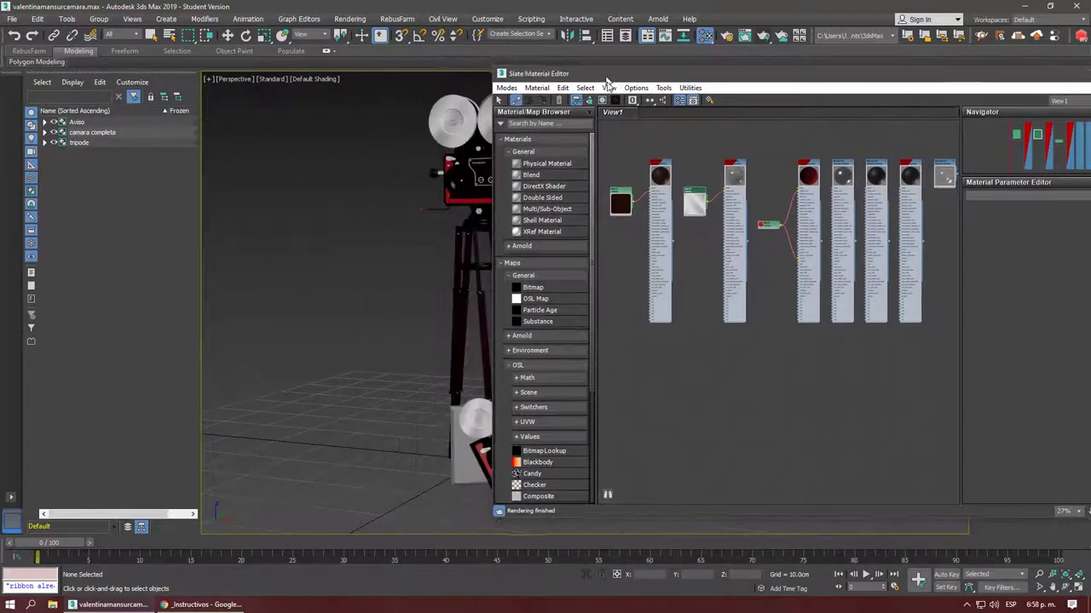
{"action": "left_click", "coordinate": [473, 435]}
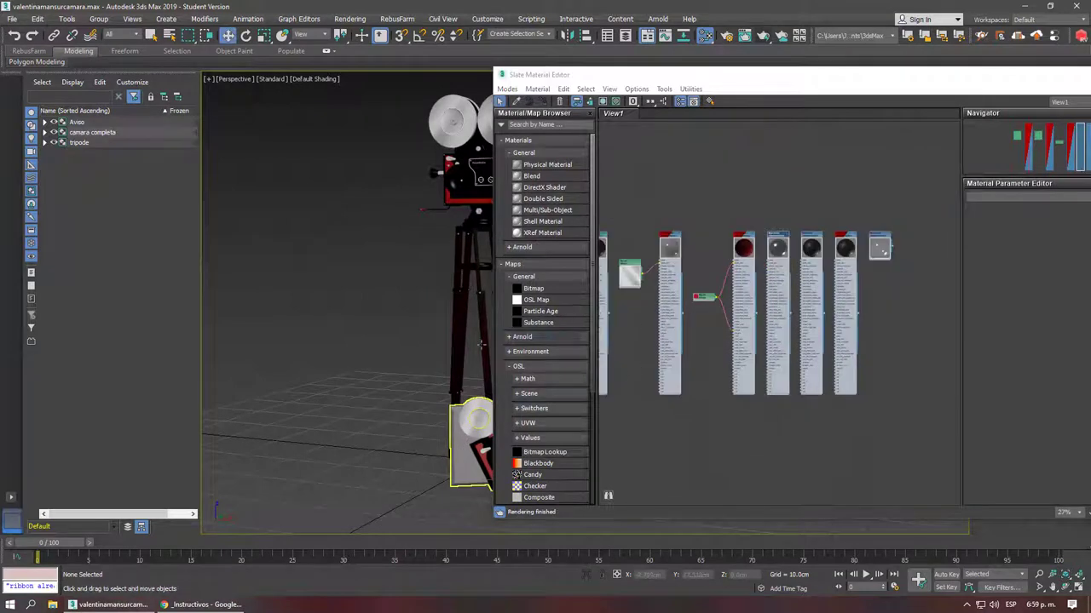
{"action": "left_click", "coordinate": [516, 101]}
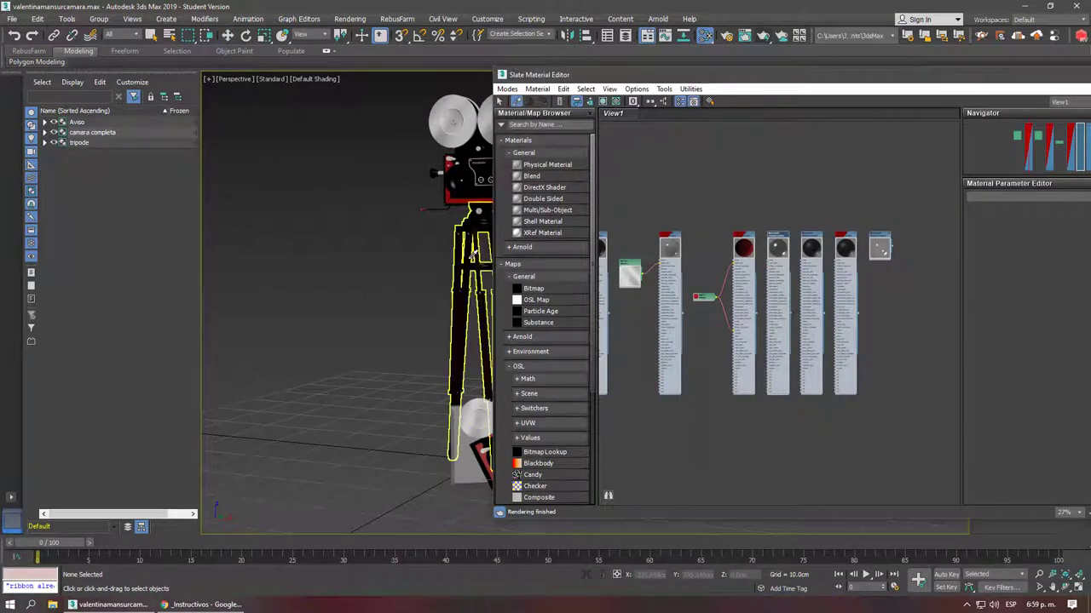
{"action": "left_click", "coordinate": [472, 255]}
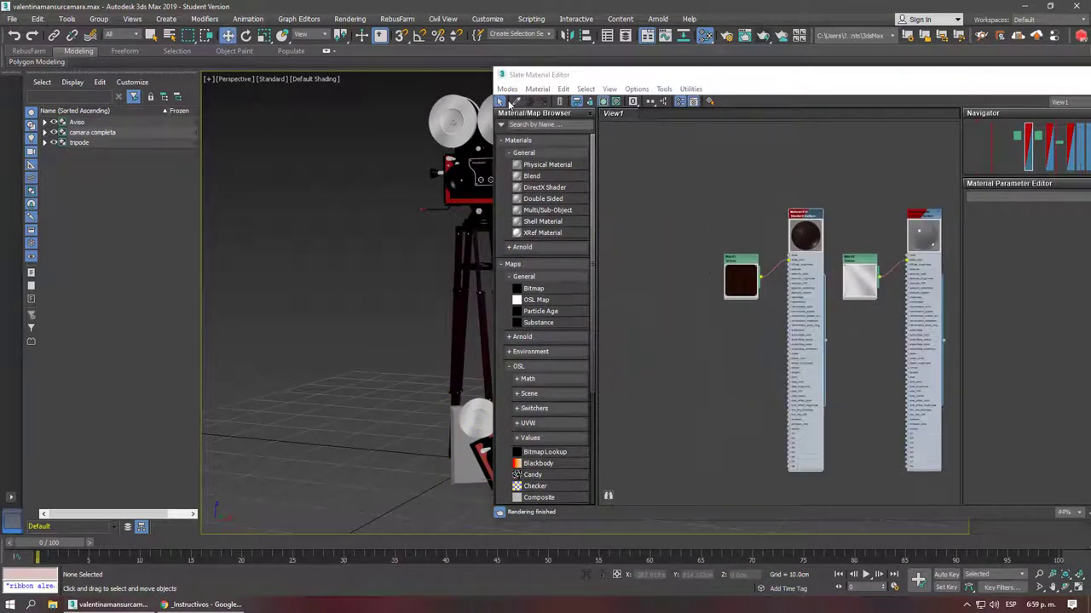
{"action": "left_click_drag", "start_coordinate": [562, 75], "coordinate": [141, 78]}
{"action": "scroll", "coordinate": [433, 338], "scroll_direction": "up", "scroll_amount": 2}
{"action": "scroll", "coordinate": [220, 194], "scroll_direction": "up", "scroll_amount": 2}
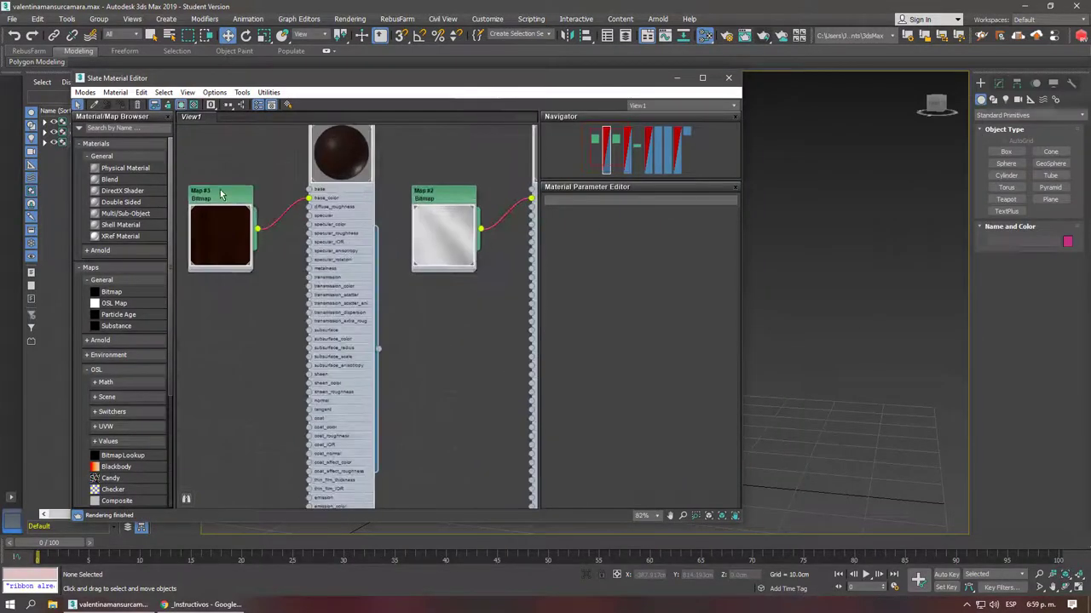
{"action": "scroll", "coordinate": [333, 341], "scroll_direction": "down", "scroll_amount": 2}
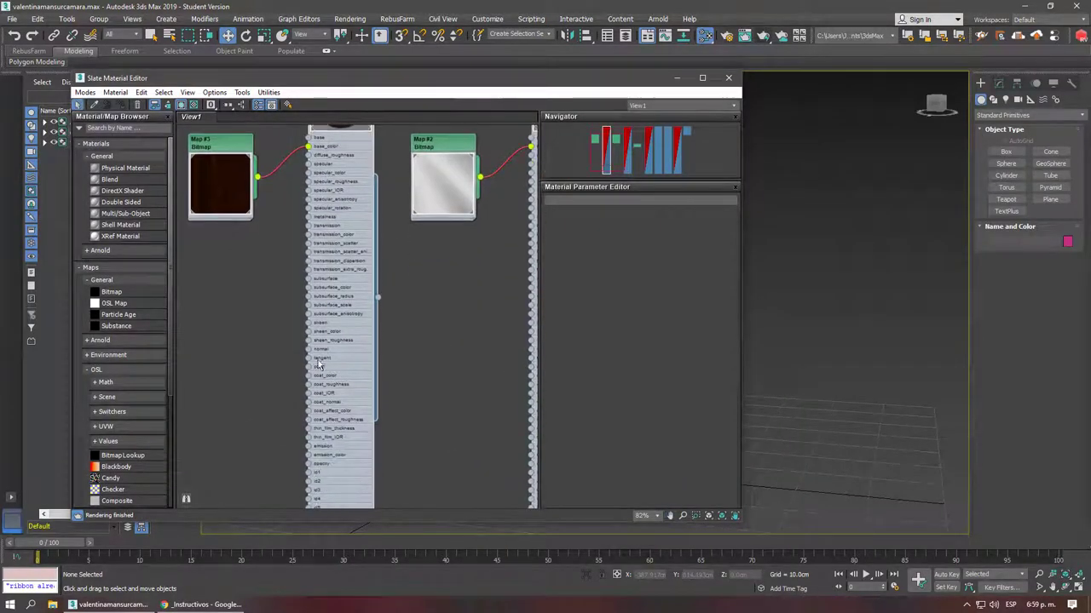
{"action": "scroll", "coordinate": [307, 323], "scroll_direction": "right", "scroll_amount": 4, "text": "ctrl"}
{"action": "scroll", "coordinate": [300, 289], "scroll_direction": "up", "scroll_amount": 2}
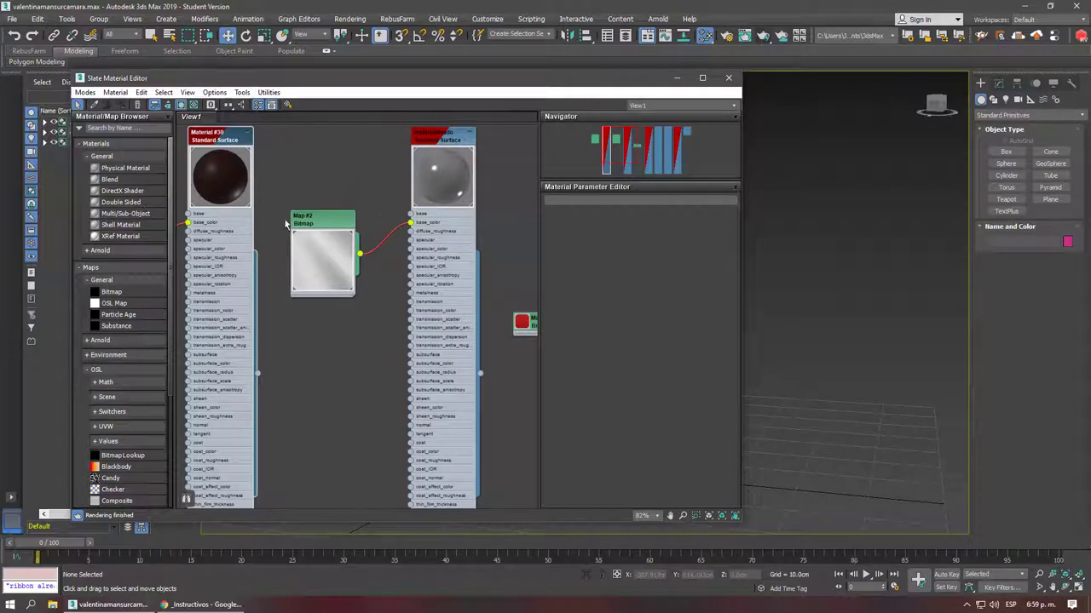
{"action": "scroll", "coordinate": [374, 297], "scroll_direction": "down", "scroll_amount": 2}
{"action": "scroll", "coordinate": [383, 297], "scroll_direction": "down", "scroll_amount": 2}
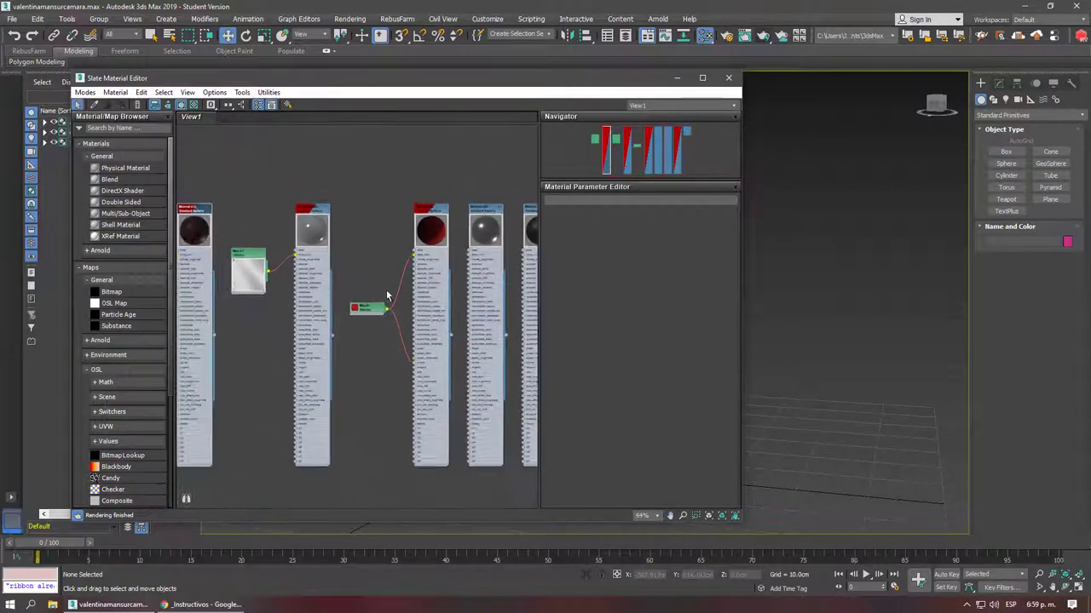
Drag the bitmap, green map and dark bitmap nodes upward into line, then deselect
{"action": "middle_click_drag", "start_coordinate": [386, 296], "coordinate": [393, 293]}
{"action": "left_click_drag", "start_coordinate": [256, 268], "coordinate": [252, 230]}
{"action": "left_click_drag", "start_coordinate": [372, 303], "coordinate": [357, 257]}
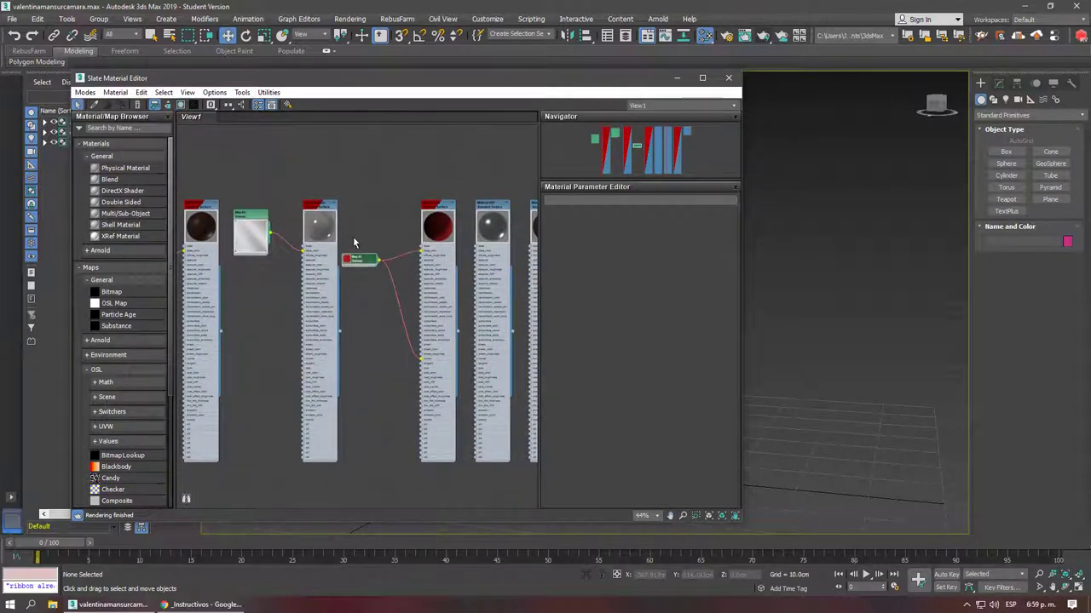
{"action": "middle_click_drag", "start_coordinate": [354, 242], "coordinate": [454, 258]}
{"action": "left_click_drag", "start_coordinate": [242, 281], "coordinate": [230, 247]}
{"action": "middle_click_drag", "start_coordinate": [344, 201], "coordinate": [317, 231]}
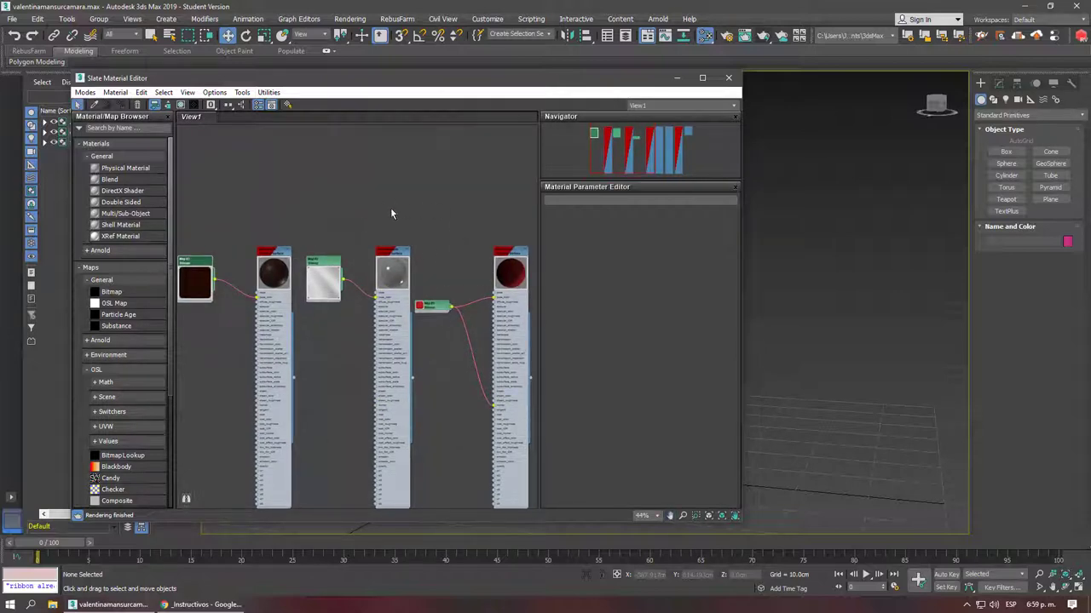
{"action": "left_click", "coordinate": [449, 234]}
Close the material editor and use File > Archive to save valentinamansurcamara.zip to Escritorio
{"action": "left_click", "coordinate": [728, 77]}
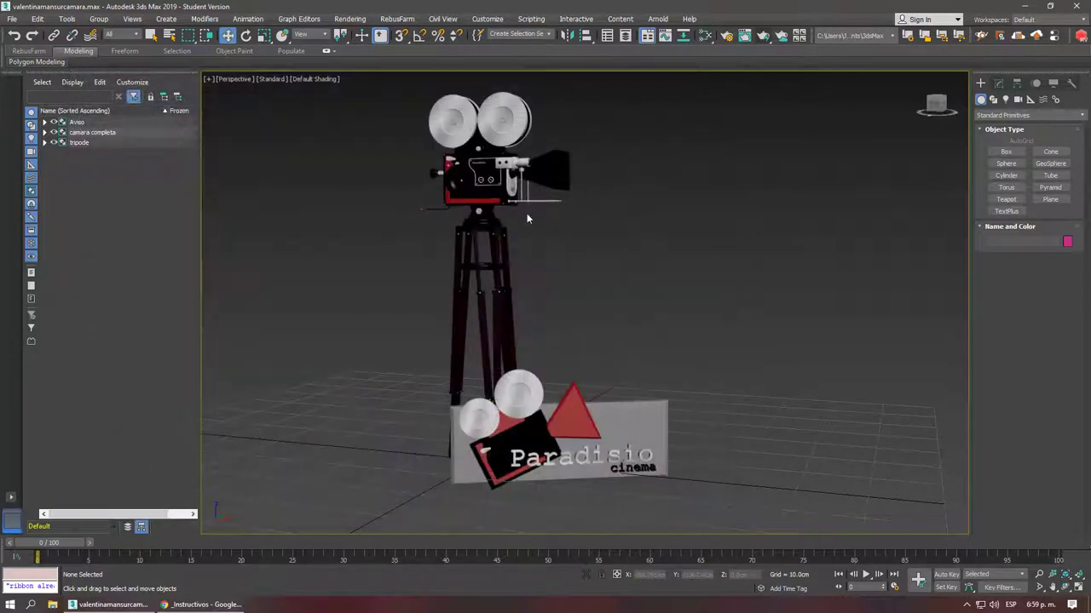
{"action": "left_click", "coordinate": [12, 19]}
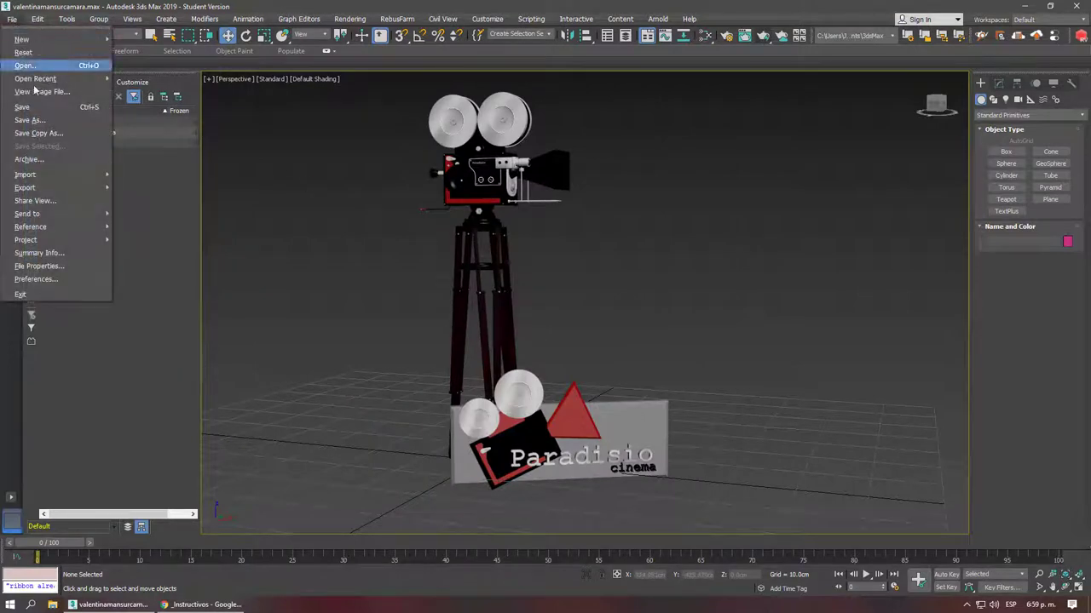
{"action": "left_click", "coordinate": [28, 159]}
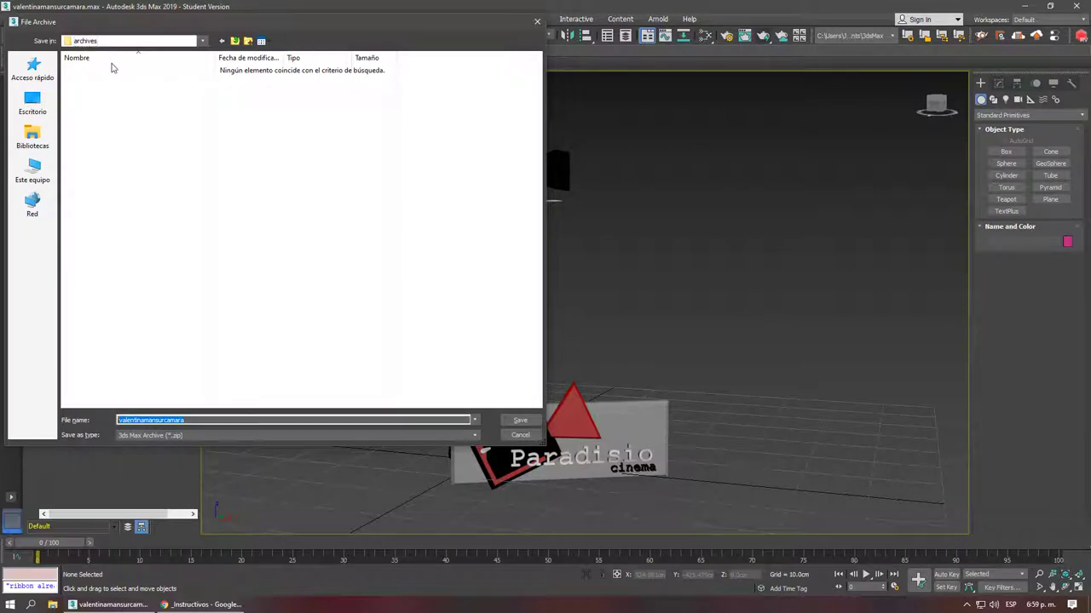
{"action": "left_click", "coordinate": [128, 40]}
{"action": "left_click", "coordinate": [85, 51]}
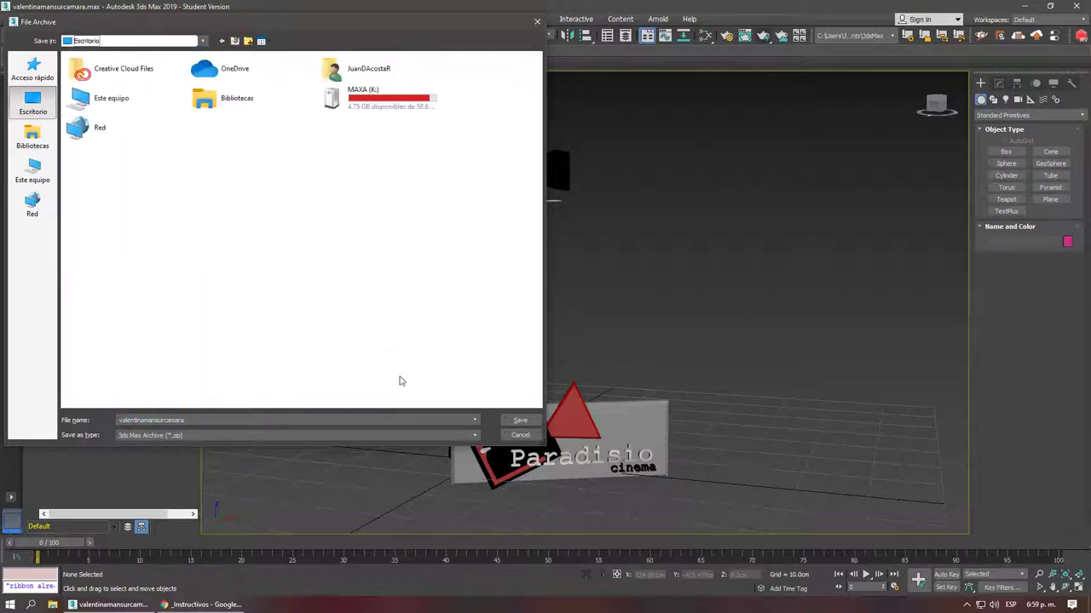
{"action": "left_click", "coordinate": [530, 420]}
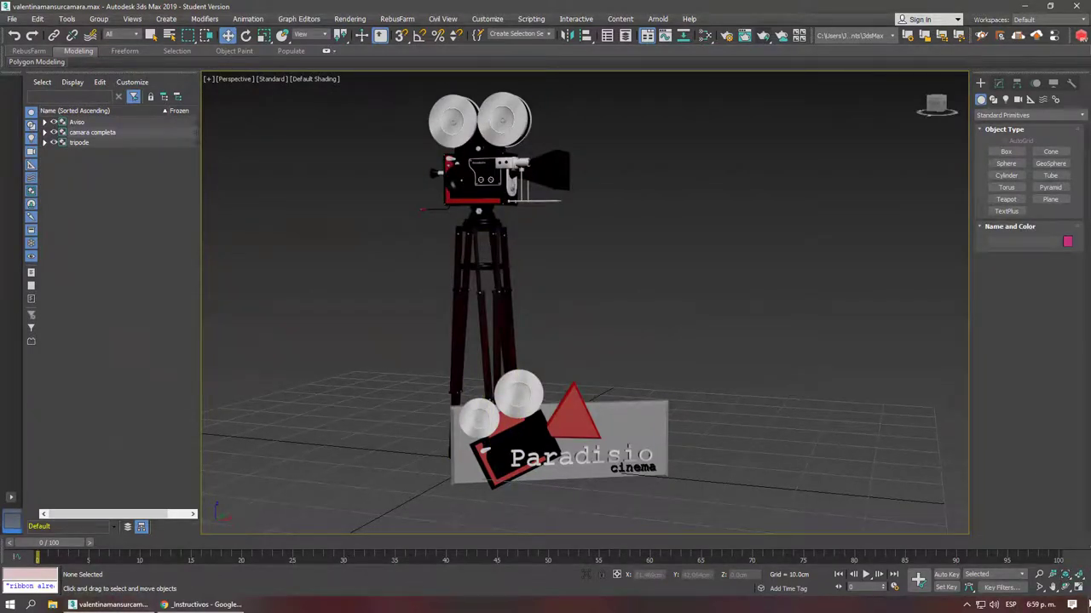
{"action": "key", "text": "super+d"}
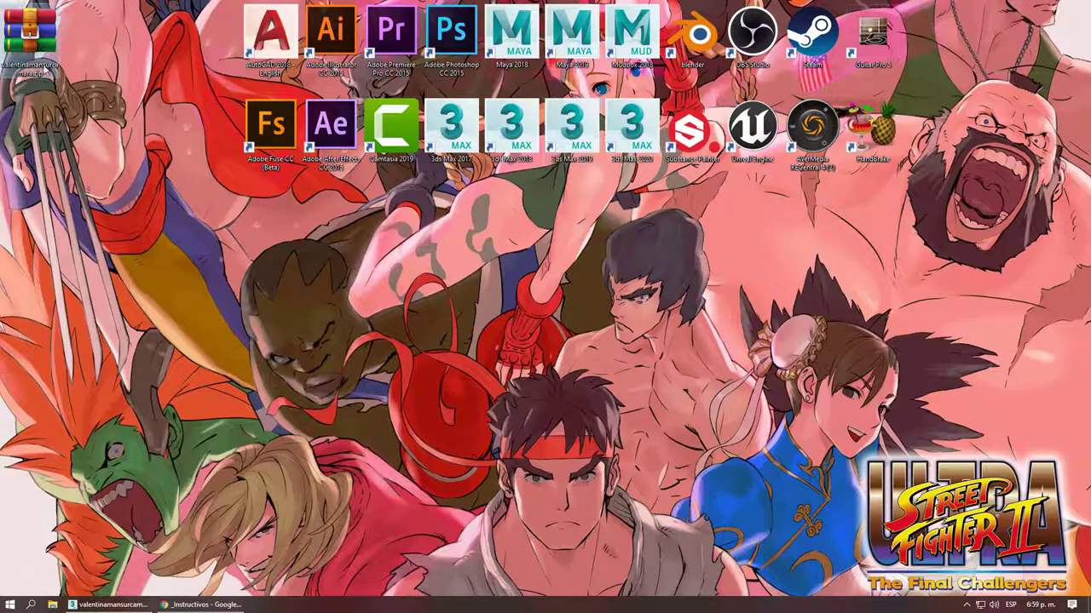
{"action": "left_click_drag", "start_coordinate": [57, 56], "coordinate": [478, 341]}
{"action": "left_click_drag", "start_coordinate": [388, 252], "coordinate": [511, 383]}
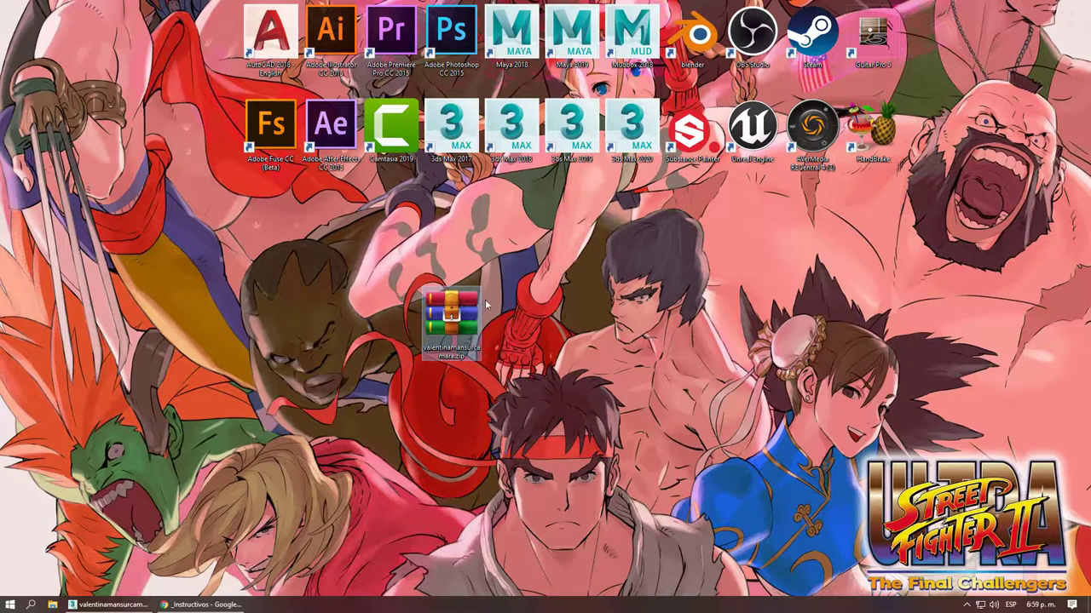
{"action": "right_click", "coordinate": [462, 313]}
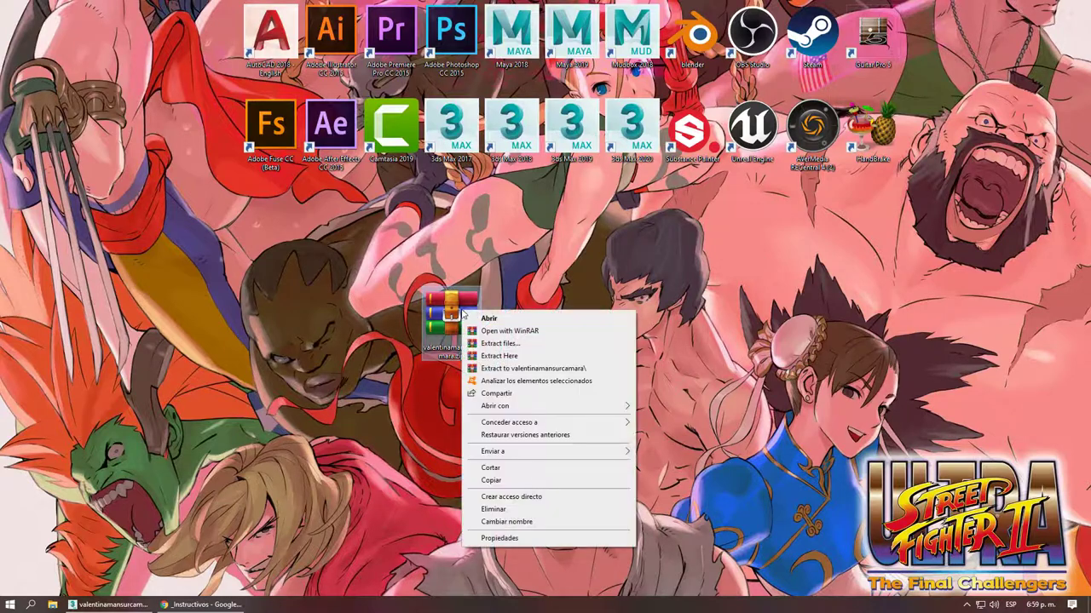
{"action": "left_click", "coordinate": [519, 369]}
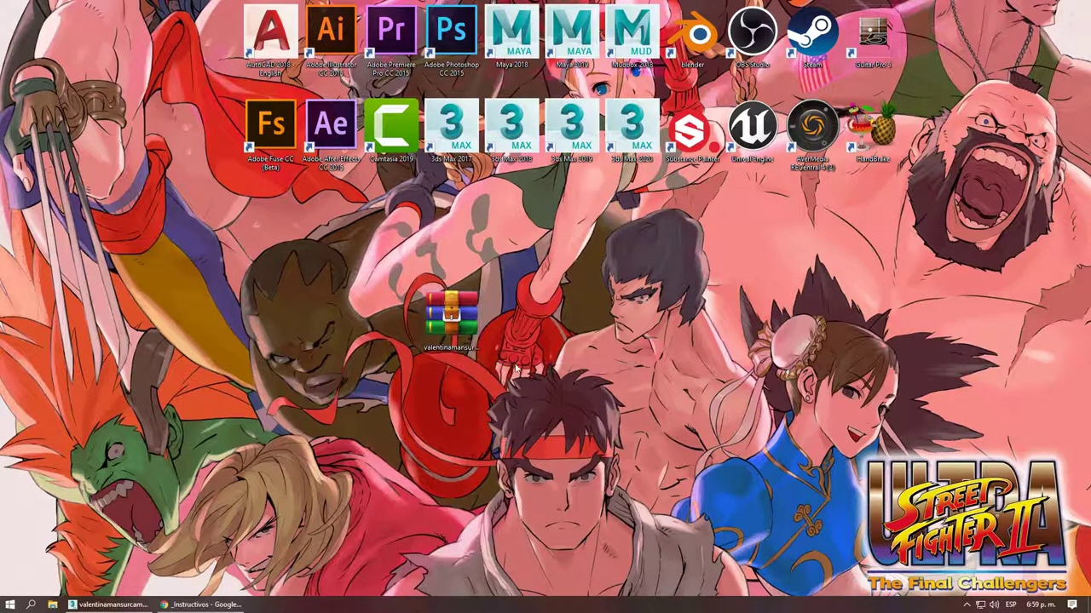
{"action": "left_click_drag", "start_coordinate": [27, 35], "coordinate": [535, 338]}
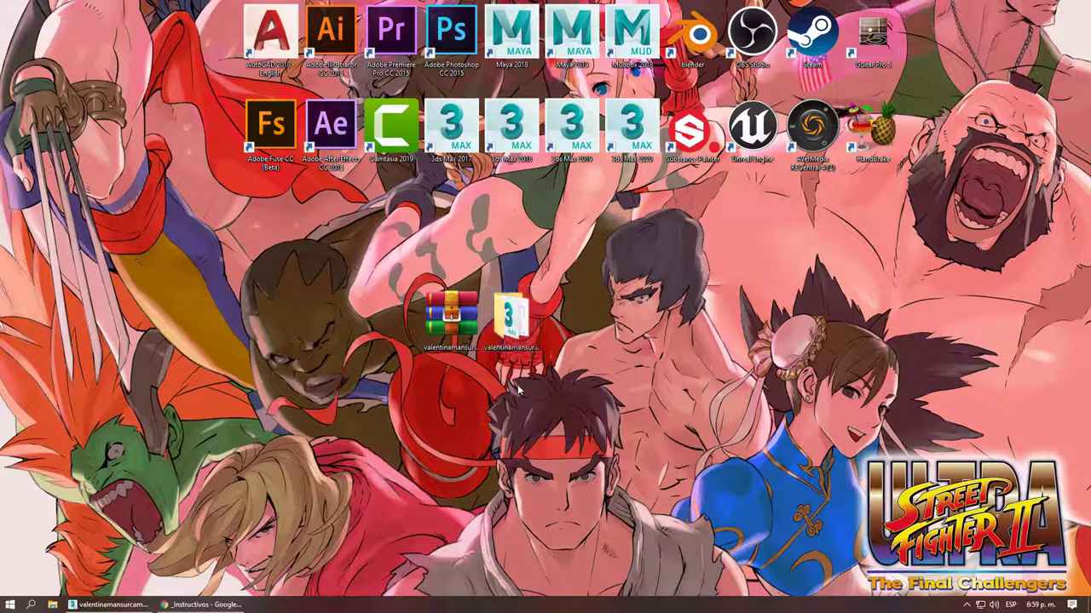
{"action": "double_click", "coordinate": [512, 319]}
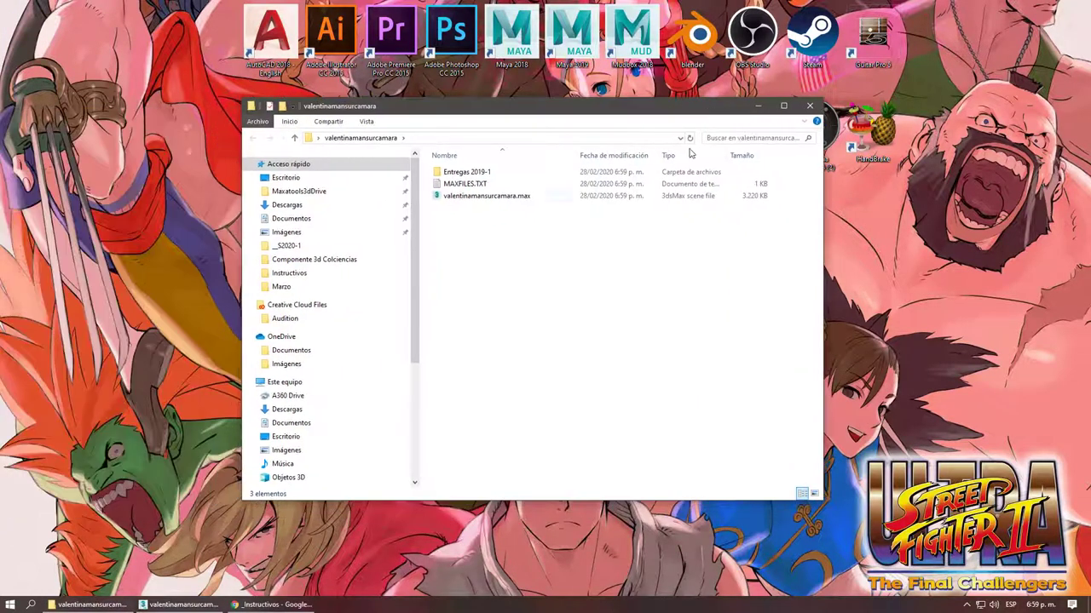
{"action": "left_click", "coordinate": [492, 198]}
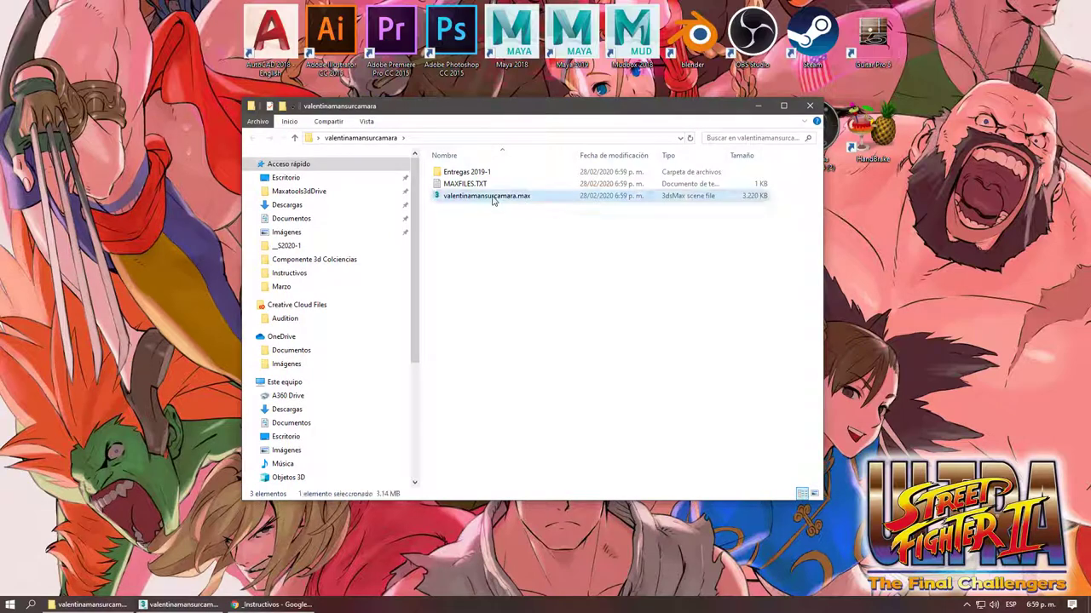
{"action": "double_click", "coordinate": [464, 183]}
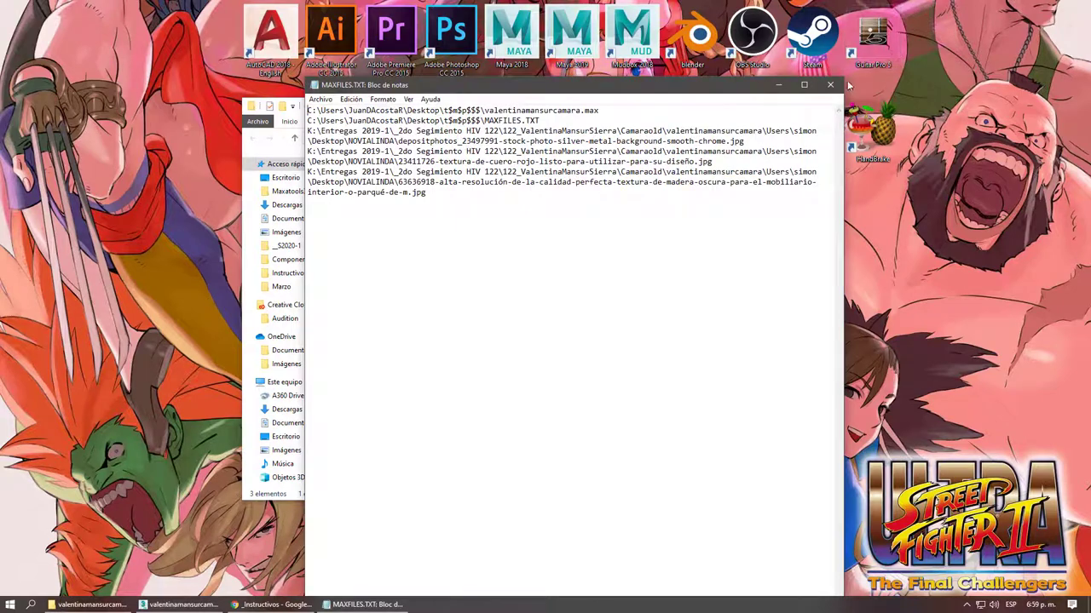
{"action": "left_click", "coordinate": [830, 84]}
Look inside the Entregas 2019-1 folder, then return to the assignment PDF
{"action": "left_click", "coordinate": [472, 173]}
{"action": "double_click", "coordinate": [472, 173]}
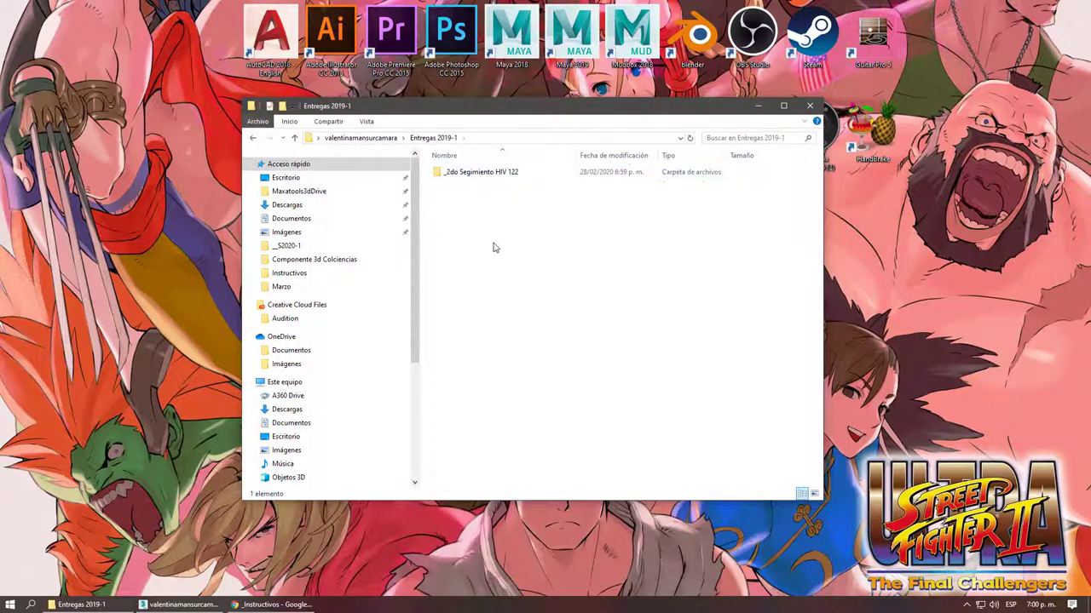
{"action": "left_click", "coordinate": [810, 107]}
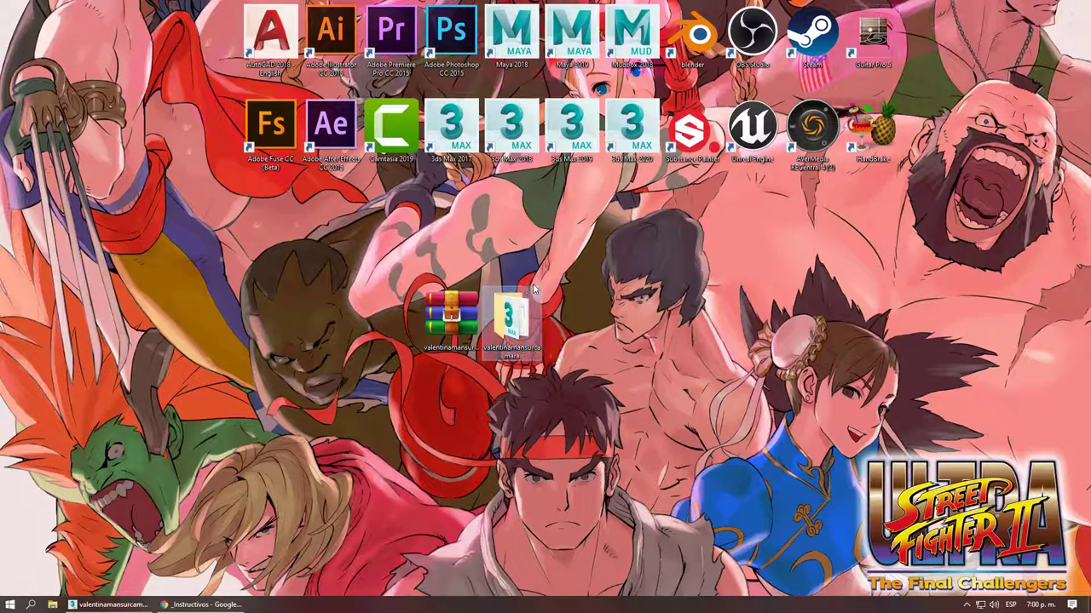
{"action": "left_click", "coordinate": [200, 604]}
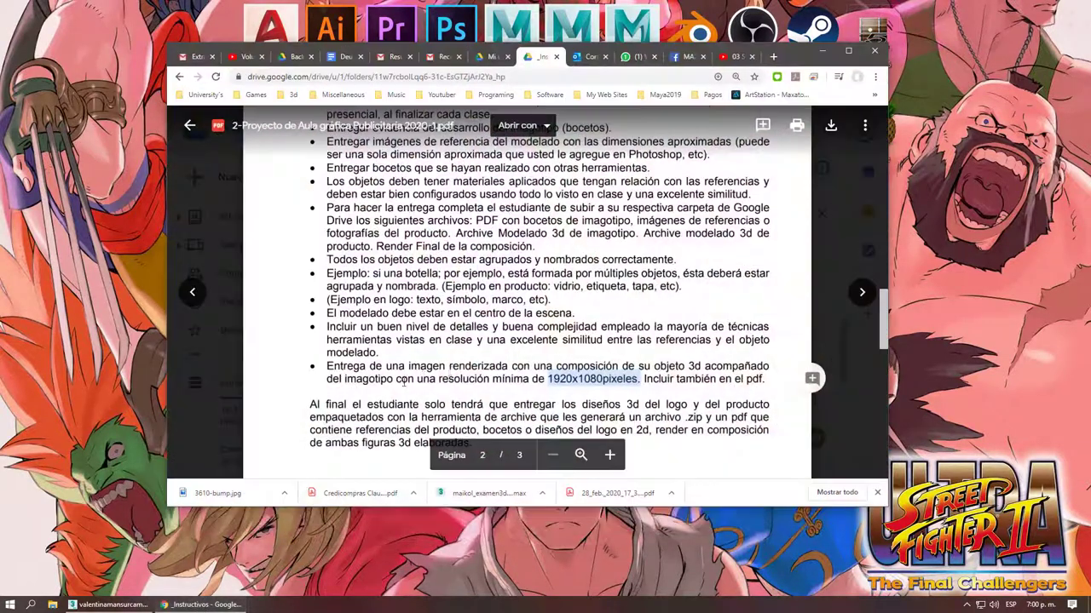
Highlight the PDF phrases about the archive tool, the .zip file and the accompanying PDF
{"action": "scroll", "coordinate": [501, 353], "scroll_direction": "down", "scroll_amount": 2}
{"action": "left_click", "coordinate": [348, 297]}
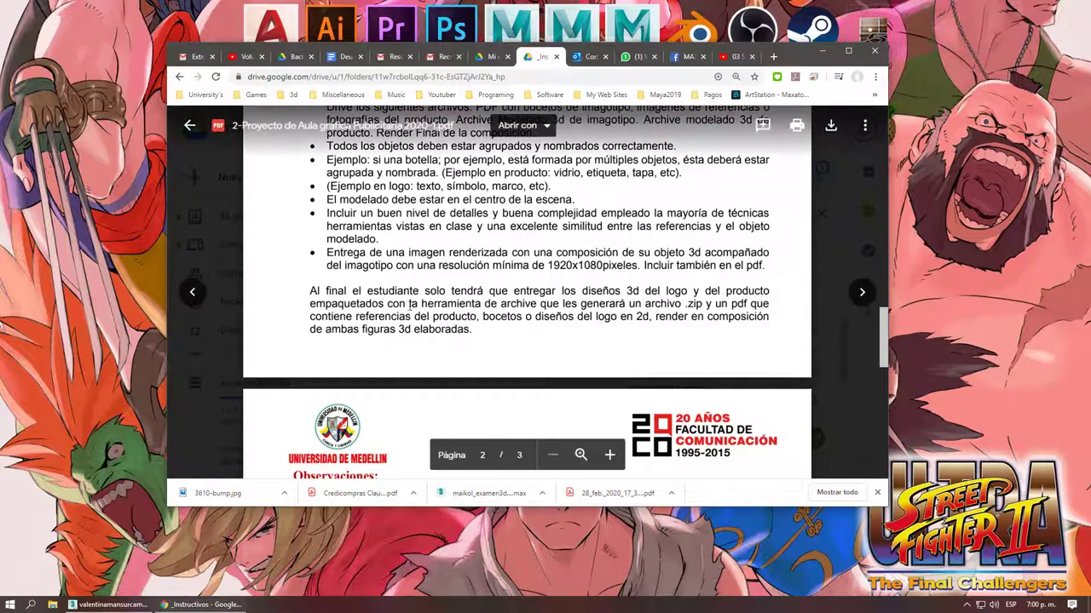
{"action": "left_click_drag", "start_coordinate": [537, 304], "coordinate": [421, 304]}
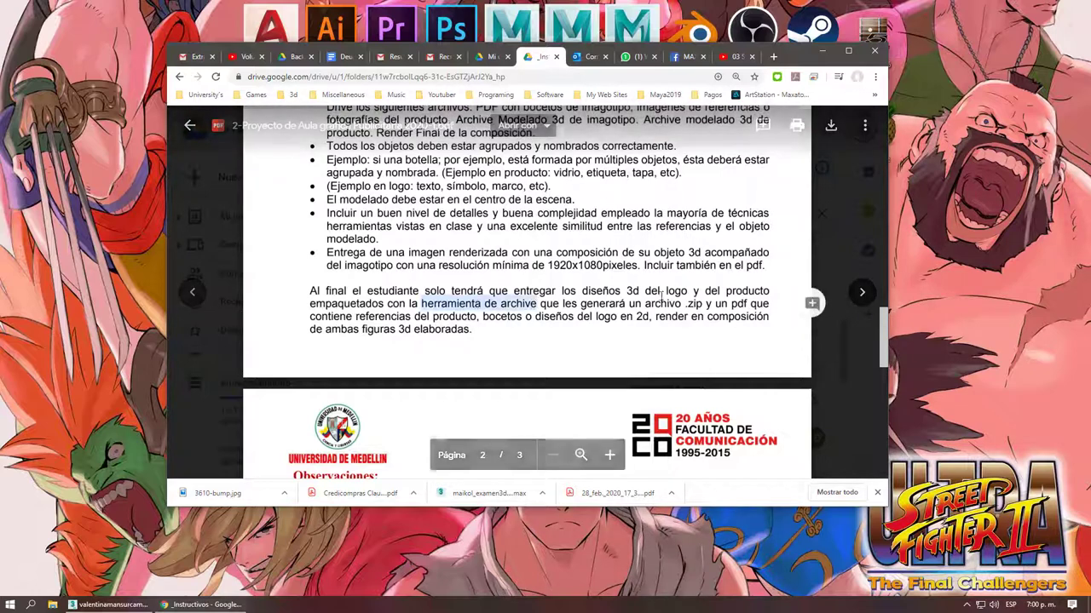
{"action": "left_click_drag", "start_coordinate": [704, 304], "coordinate": [603, 304]}
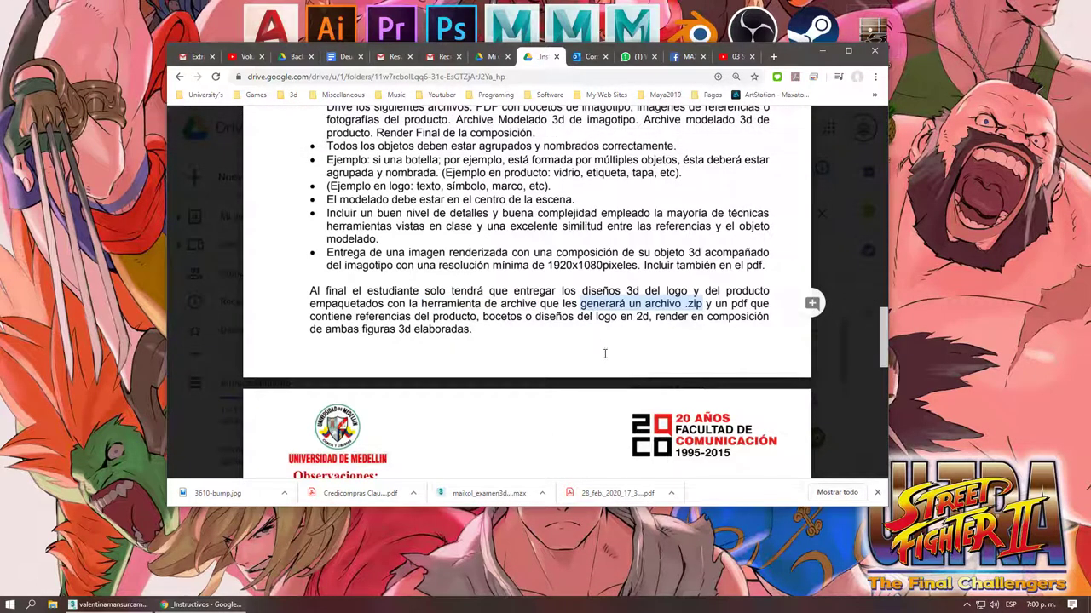
{"action": "double_click", "coordinate": [710, 316]}
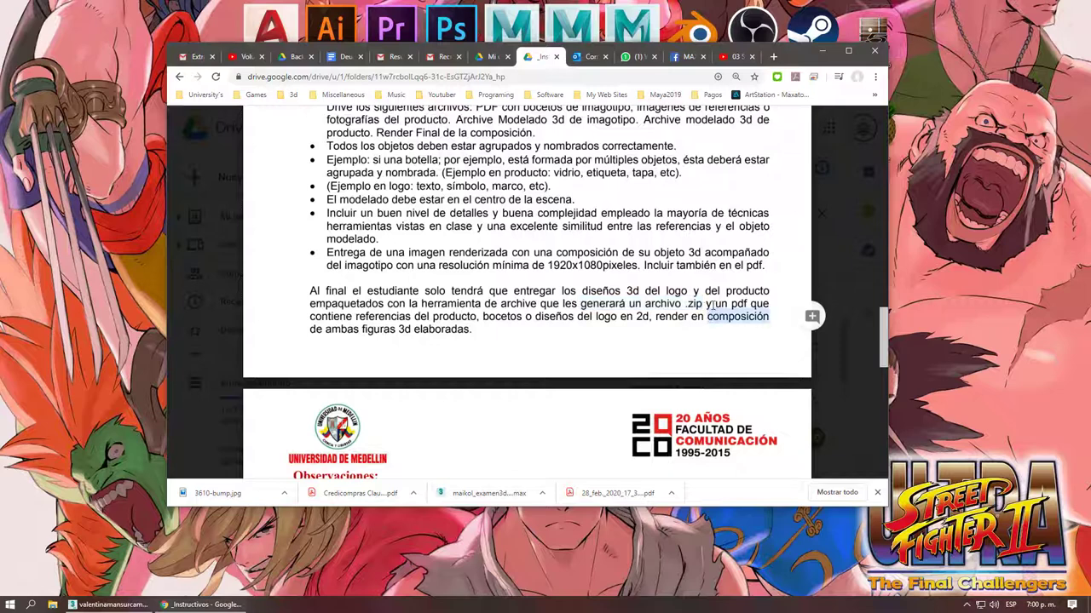
{"action": "left_click_drag", "start_coordinate": [705, 304], "coordinate": [767, 305]}
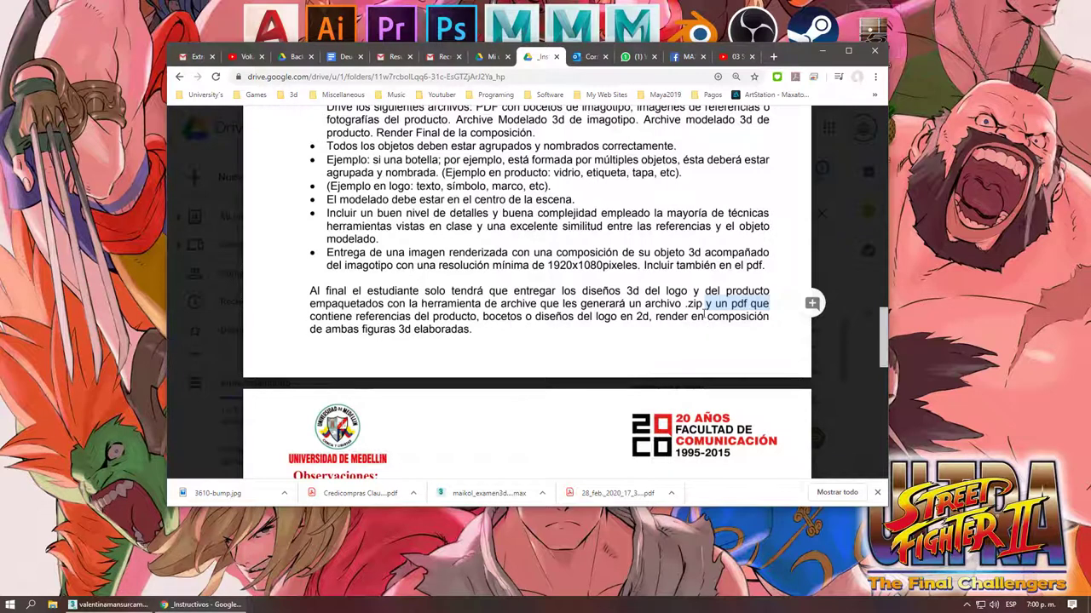
Check the 1920x1080 pixel resolution requirement and switch back to the 3ds Max scene
{"action": "left_click", "coordinate": [604, 259]}
{"action": "double_click", "coordinate": [604, 264]}
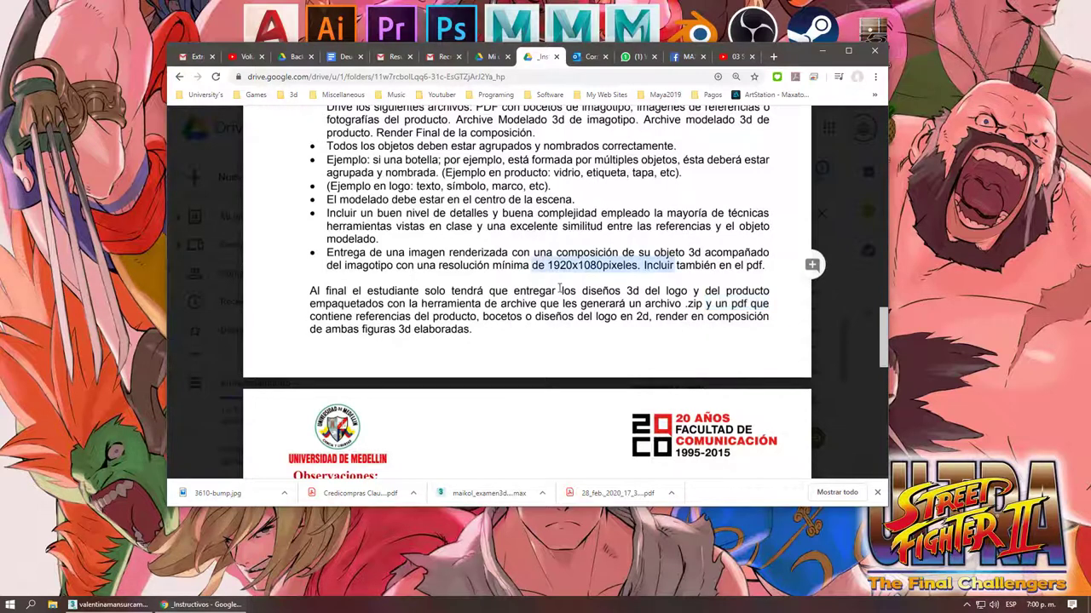
{"action": "left_click", "coordinate": [597, 265]}
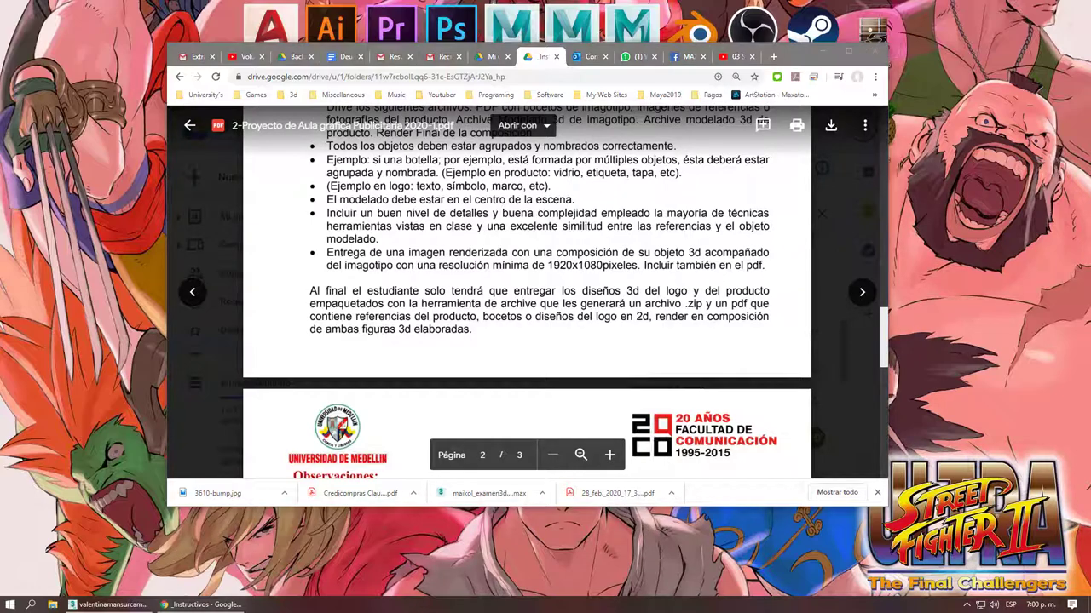
{"action": "left_click", "coordinate": [106, 604]}
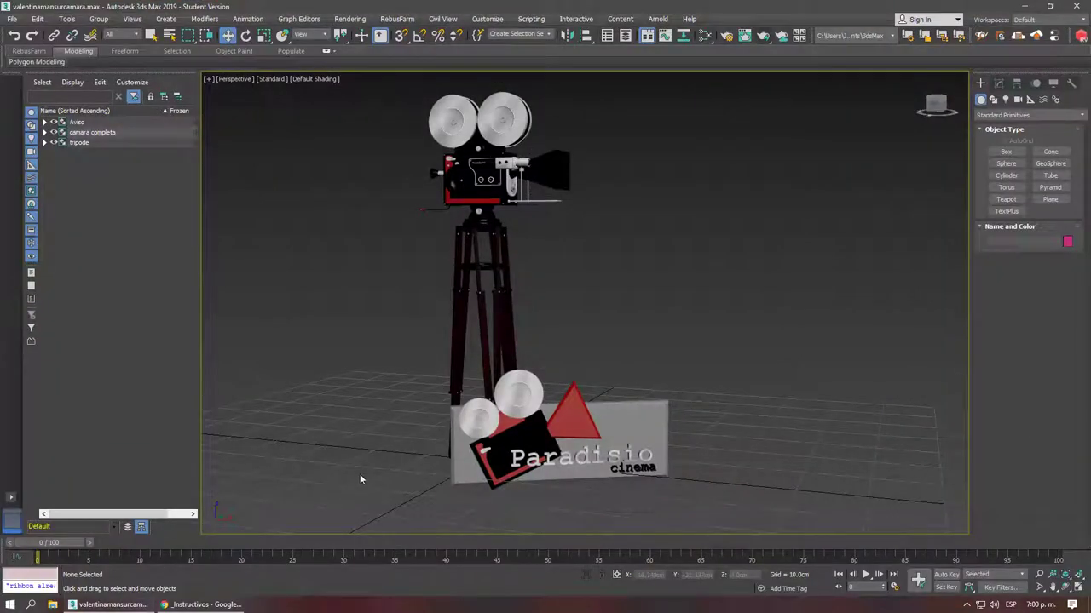